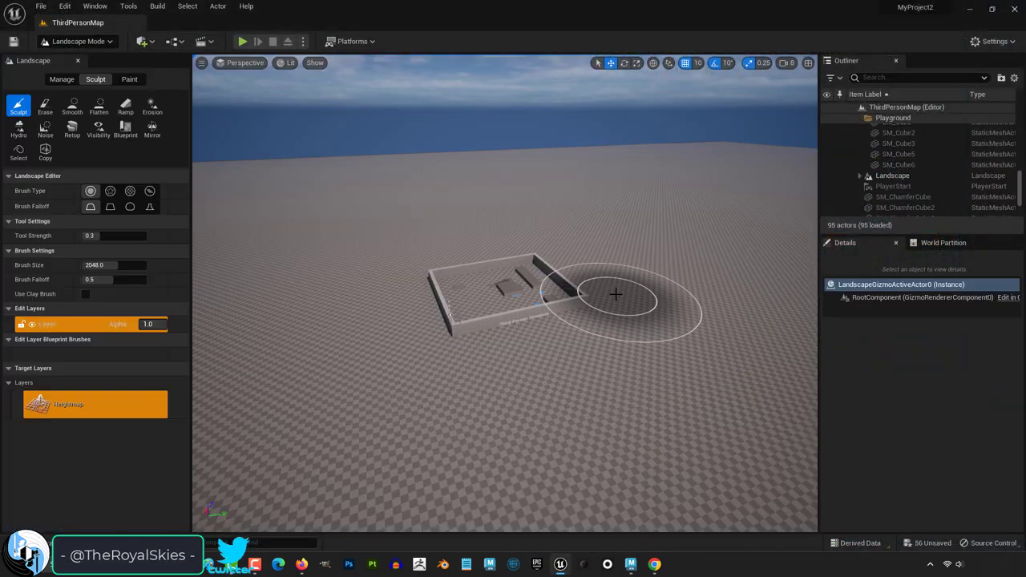
- Switch the editor from Selection mode to Landscape mode to bring up the new landscape preview
scroll(646, 302, "down", 5)
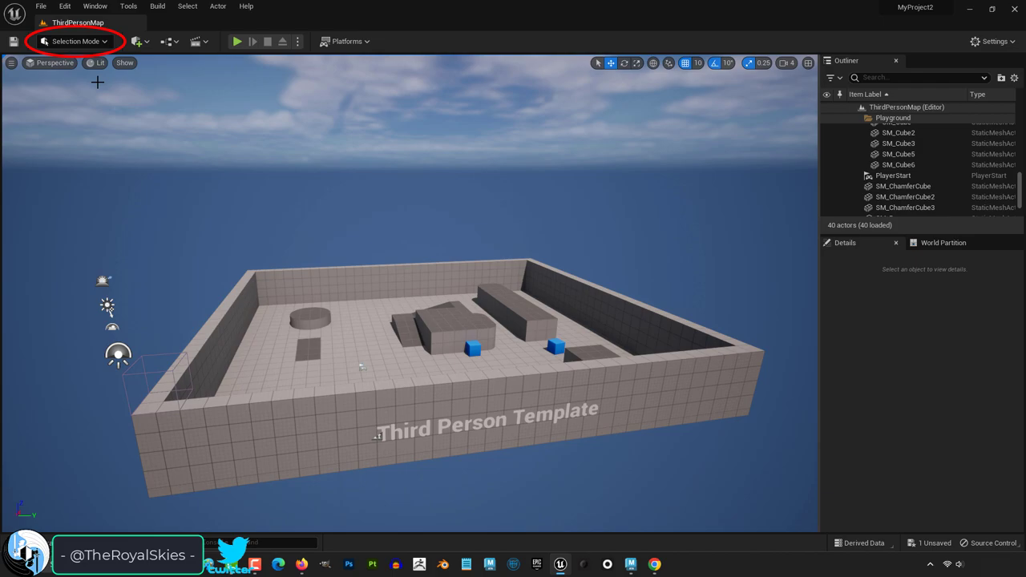
left_click(85, 43)
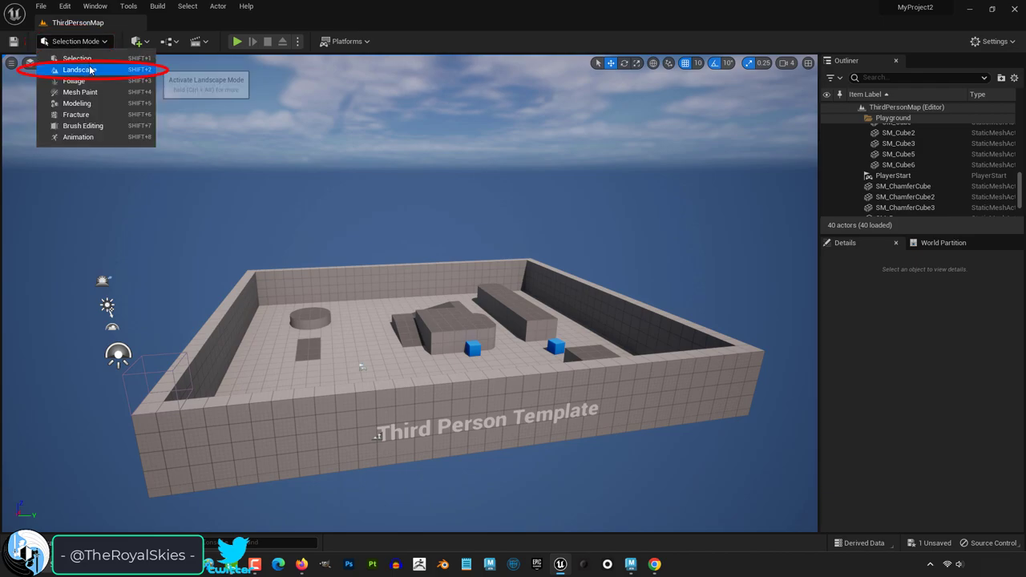
left_click(91, 70)
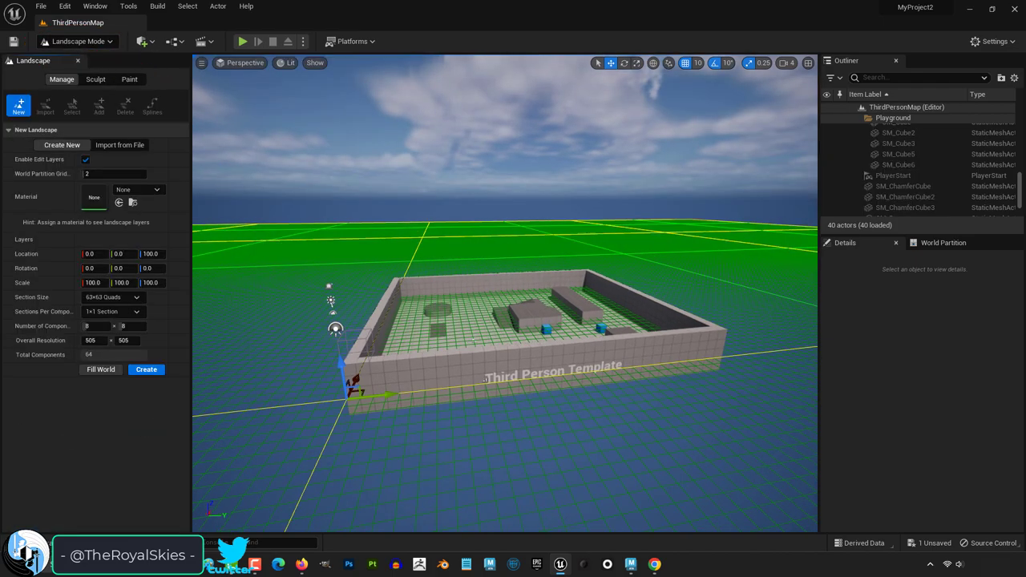
mouse_move(505, 292)
right_mouse_down()
mouse_move(545, 272)
mouse_move(561, 280)
mouse_move(481, 285)
mouse_move(473, 316)
mouse_move(486, 310)
right_mouse_up()
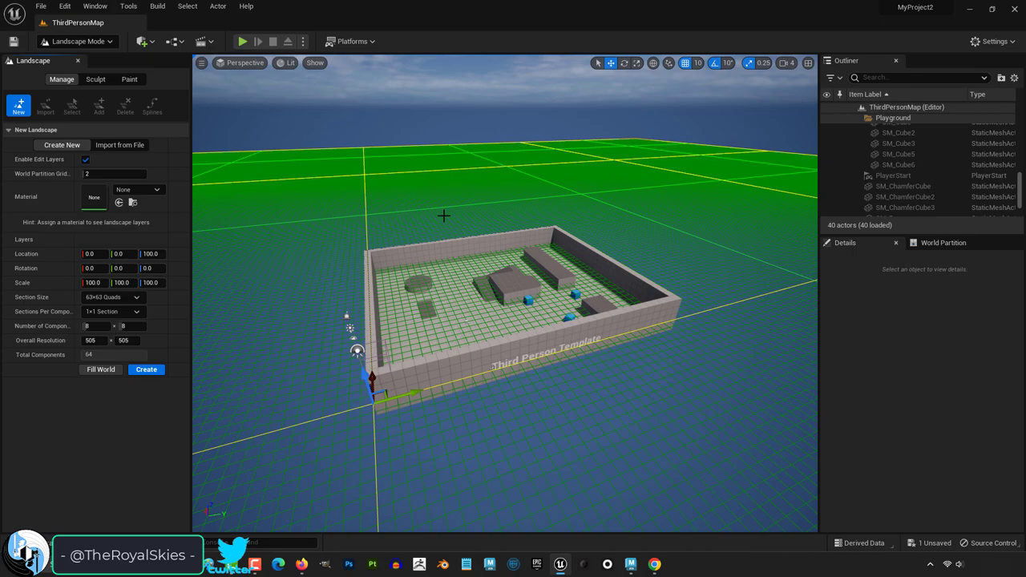
- Try a section size of 7×7 quads with 2×2 sections per component, and return to 1×1 section
left_click(113, 296)
left_click(104, 313)
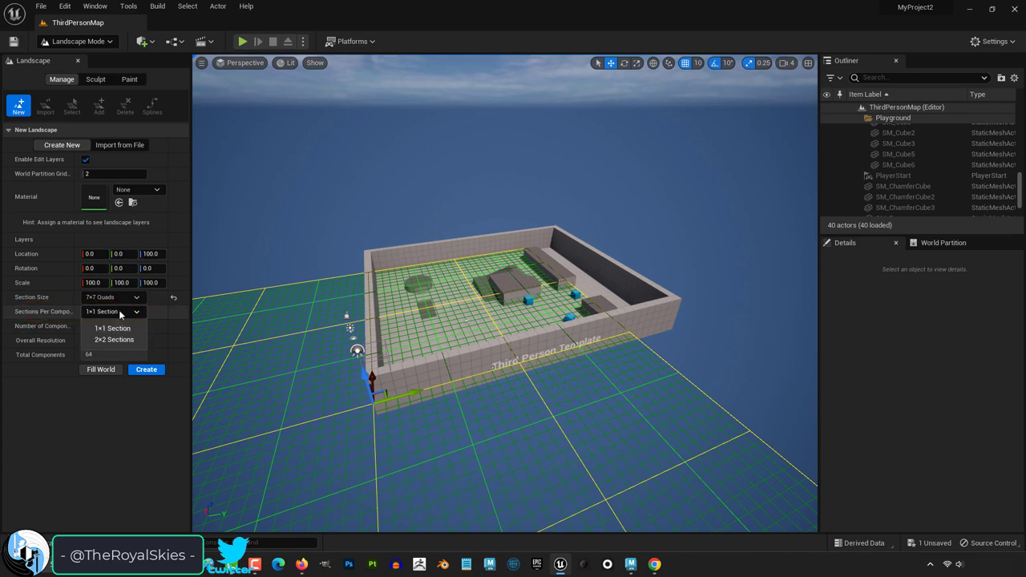
left_click(120, 340)
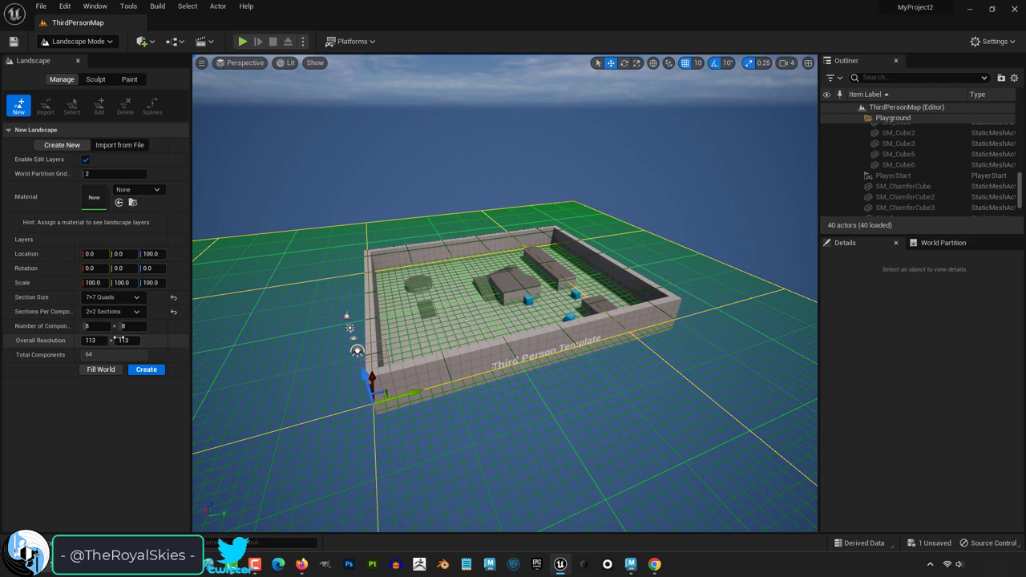
left_click(112, 328)
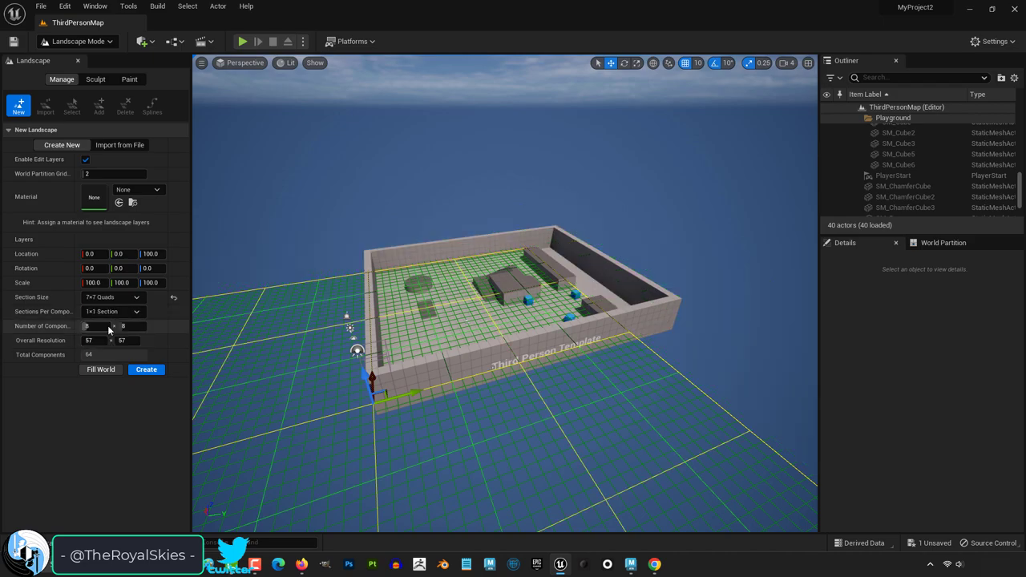
- Set the number of components to 12 × 18 and create the landscape
left_click_drag(93, 326, 135, 325)
left_click(125, 325)
type("18")
key("Return")
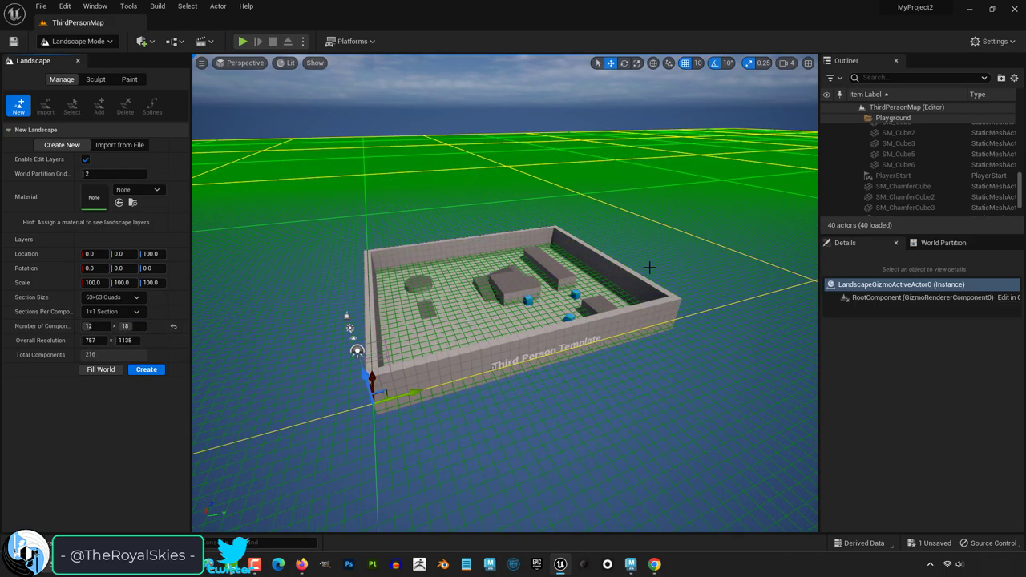
left_click(146, 369)
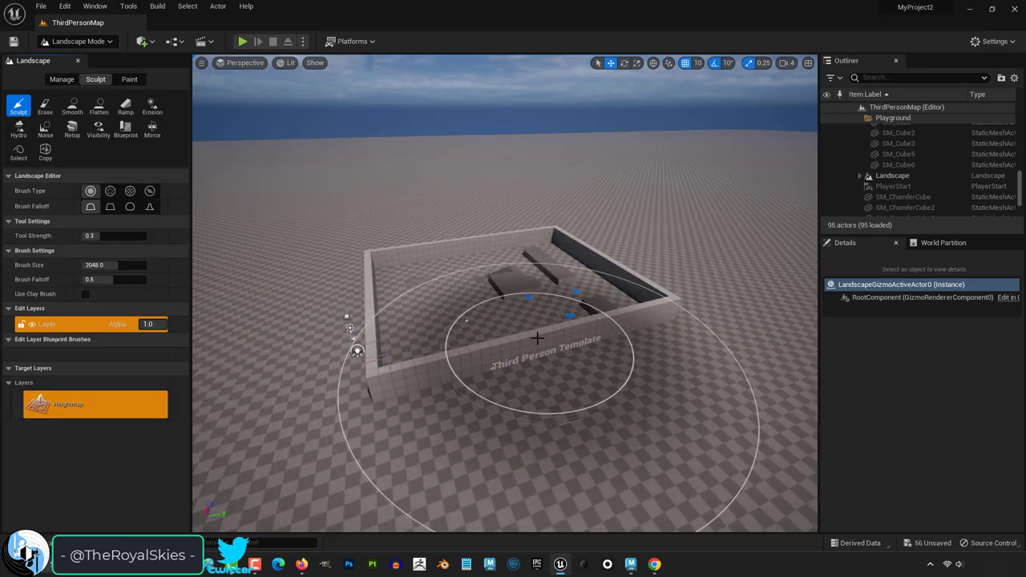
right_click_drag(618, 458, 593, 449)
scroll(729, 360, "down", 5)
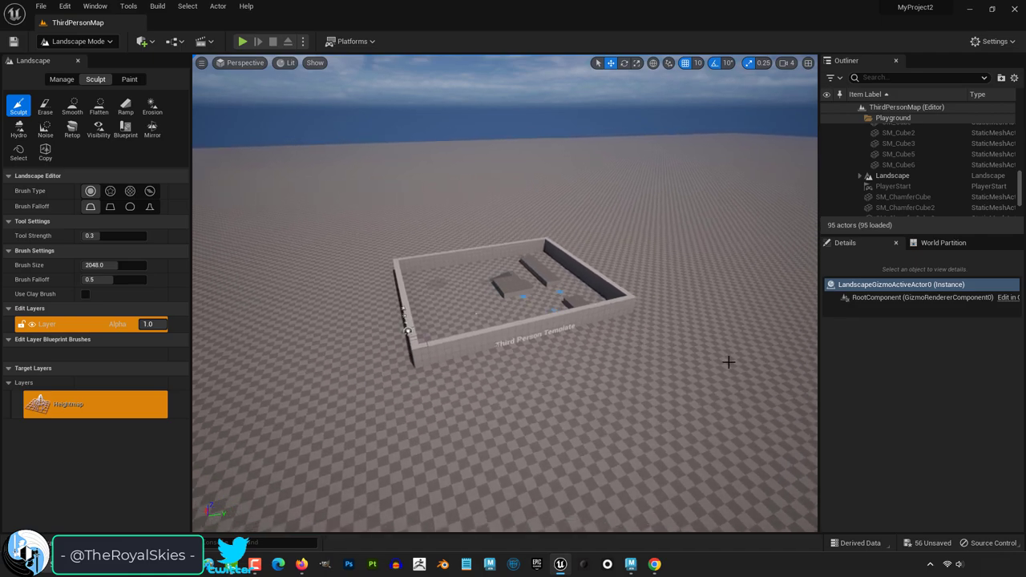
scroll(770, 356, "down", 5)
scroll(769, 356, "down", 2)
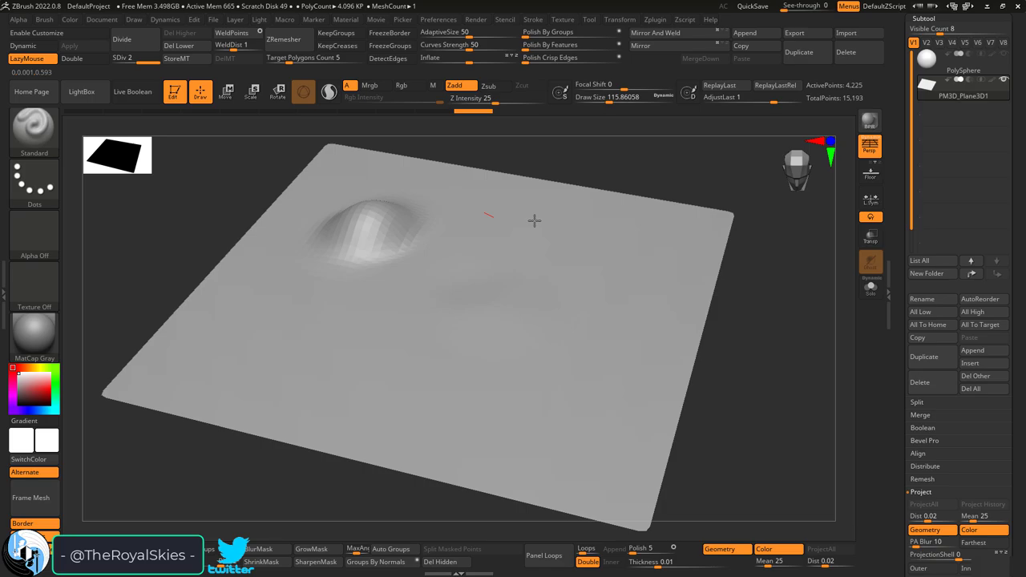
- Switch to ZBrush and sculpt several raised strokes across the flat plane with the Standard brush
left_click_drag(534, 221, 518, 373)
mouse_move(305, 339)
left_mouse_down()
mouse_move(264, 358)
mouse_move(401, 432)
left_mouse_up()
mouse_move(248, 277)
left_mouse_down()
mouse_move(587, 273)
mouse_move(692, 390)
left_mouse_up()
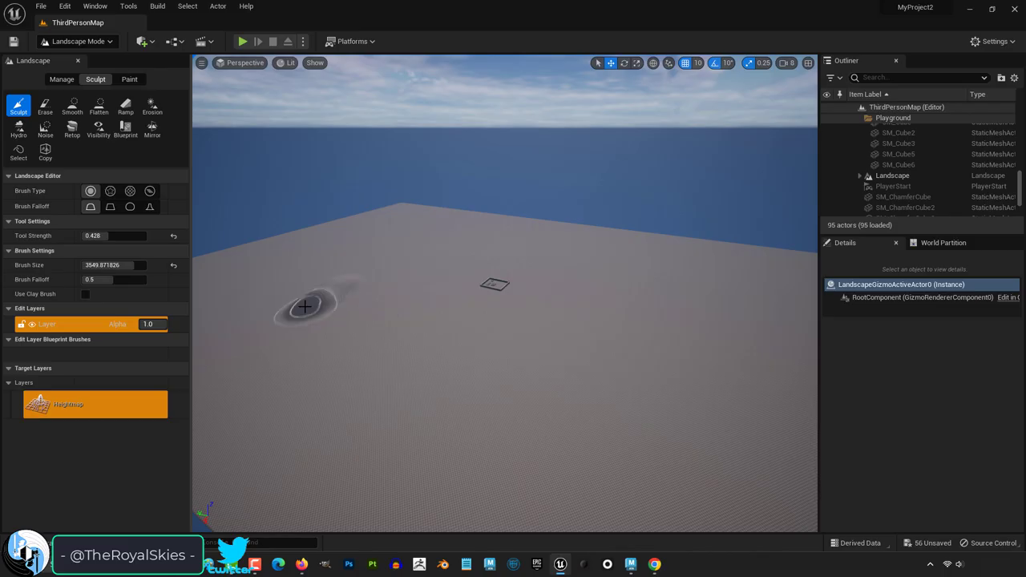
- Switch to Unreal Editor, sculpt a raised stroke beyond the playground, and set the tool strength to 0.772
mouse_move(305, 305)
left_mouse_down()
mouse_move(537, 381)
mouse_move(680, 313)
mouse_move(641, 359)
mouse_move(394, 373)
mouse_move(351, 338)
mouse_move(378, 327)
mouse_move(377, 265)
left_mouse_up()
left_click_drag(108, 235, 133, 235)
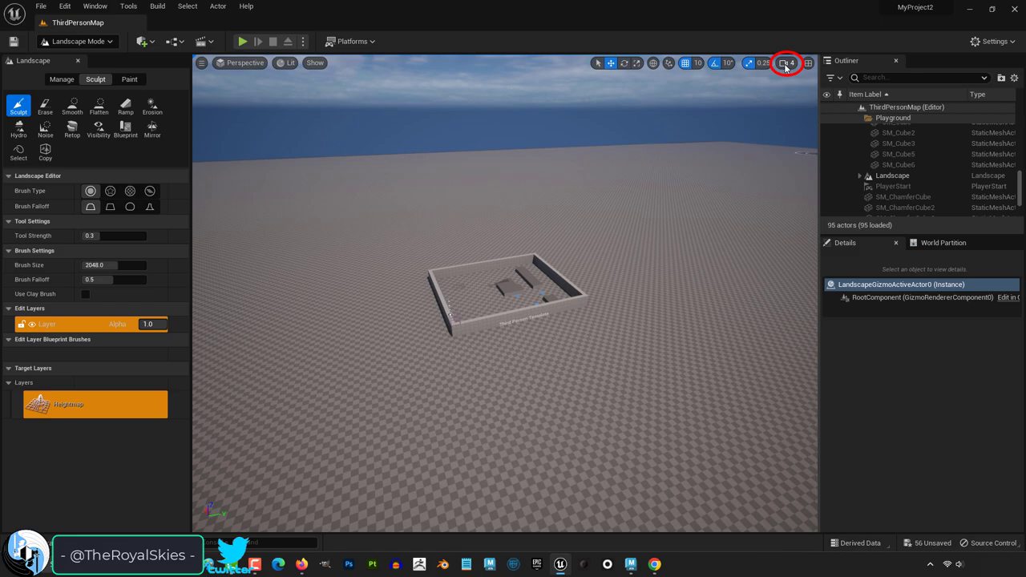
- Set the viewport camera speed to 8 for faster navigation over the large landscape
left_click(787, 62)
left_click_drag(846, 92, 862, 88)
scroll(634, 295, "down", 10)
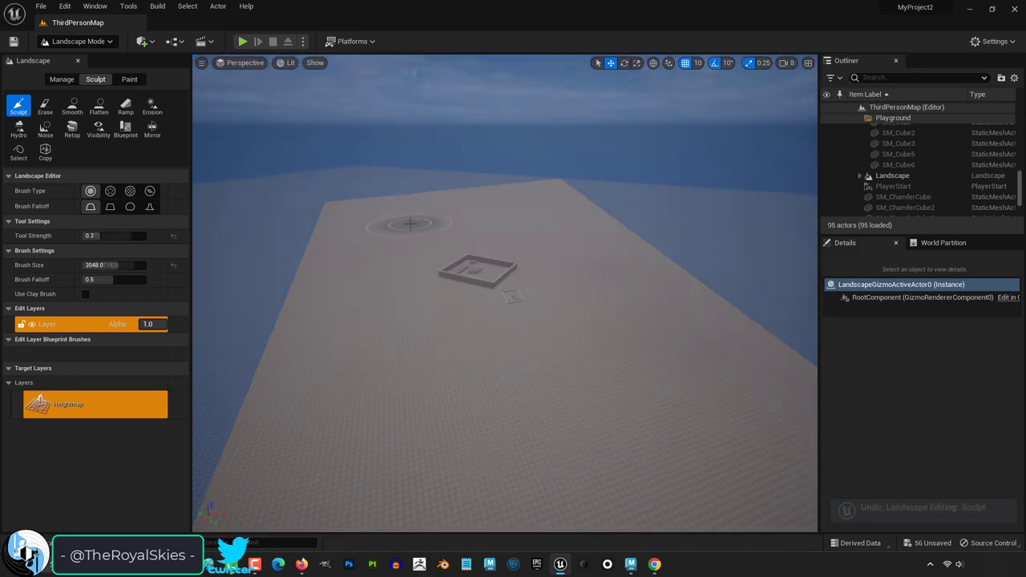
- Sculpt a raised hill behind the playground and carve the terrain inward at two other spots
left_click_drag(411, 225, 411, 225)
left_click_drag(301, 337, 311, 328, "shift")
left_click_drag(607, 380, 619, 381, "shift")
- Undo and redo the last two sculpt strokes, and sculpt another stroke near the playground with the circular brush
key("ctrl+z")
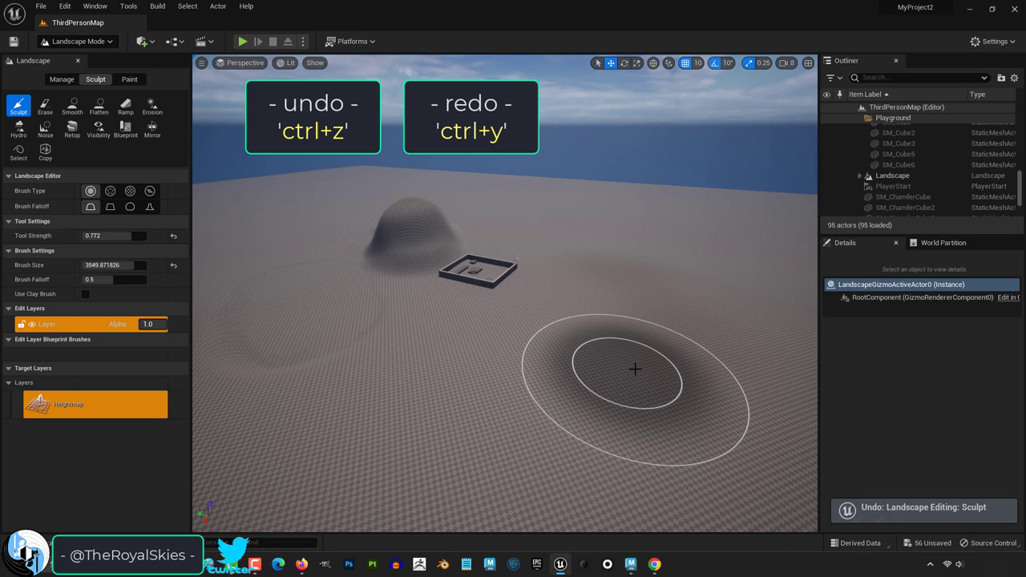
key("ctrl+z")
key("ctrl+y")
key("ctrl+y")
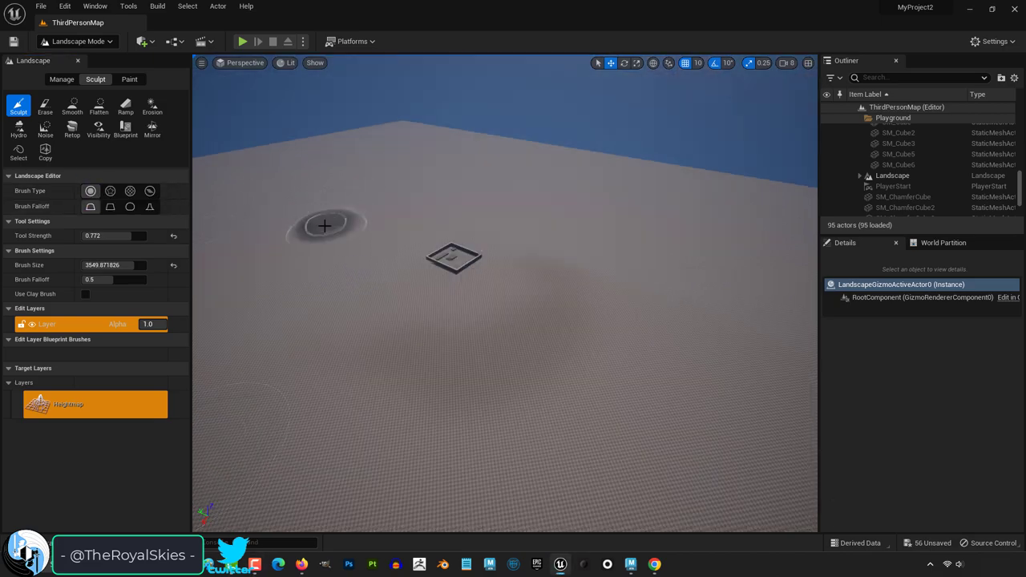
mouse_move(324, 226)
left_mouse_down()
mouse_move(319, 261)
mouse_move(337, 304)
mouse_move(437, 348)
mouse_move(437, 407)
mouse_move(275, 378)
mouse_move(297, 359)
left_mouse_up()
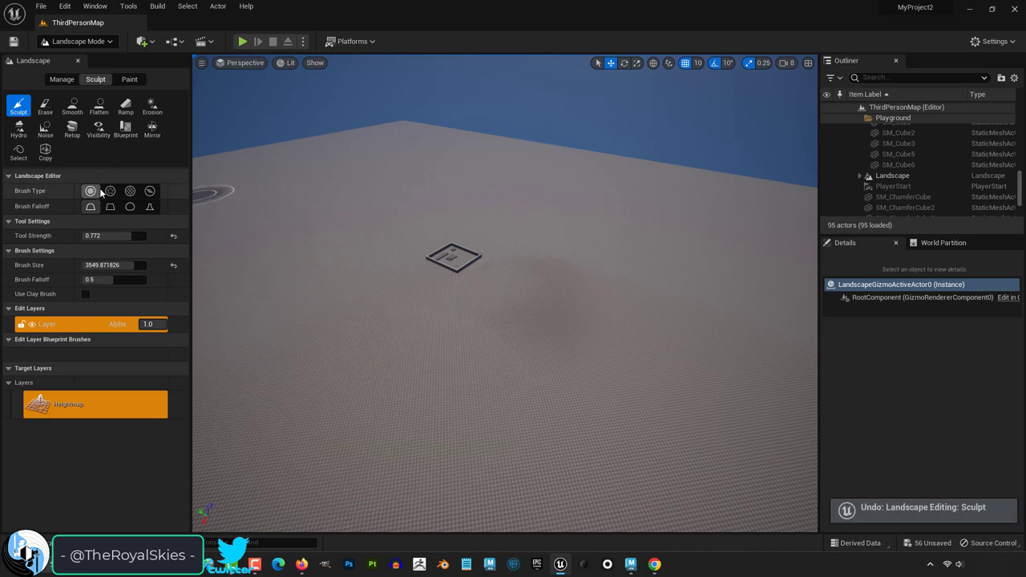
- Change the sculpt brush to the alpha type with the T_UE_Logo_M texture and stamp the logo around the playground
left_click(110, 190)
left_click(129, 262)
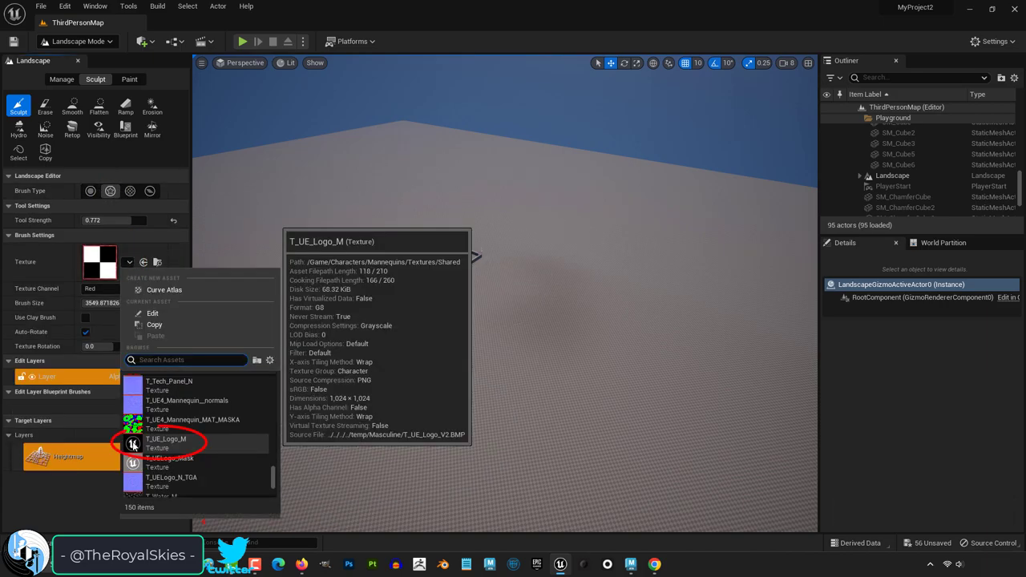
left_click(170, 437)
left_click(392, 375)
left_click(559, 372)
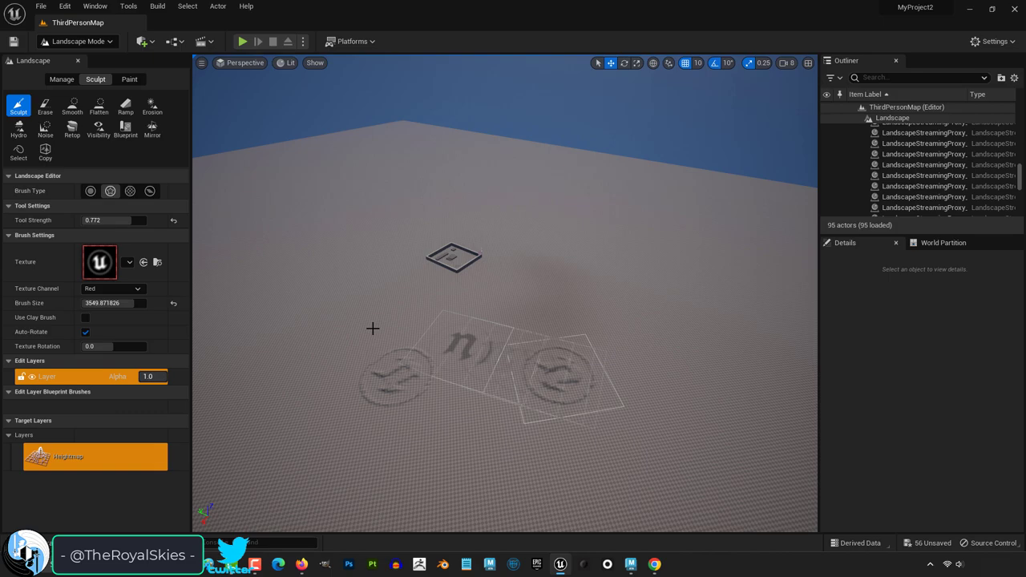
left_click(355, 313)
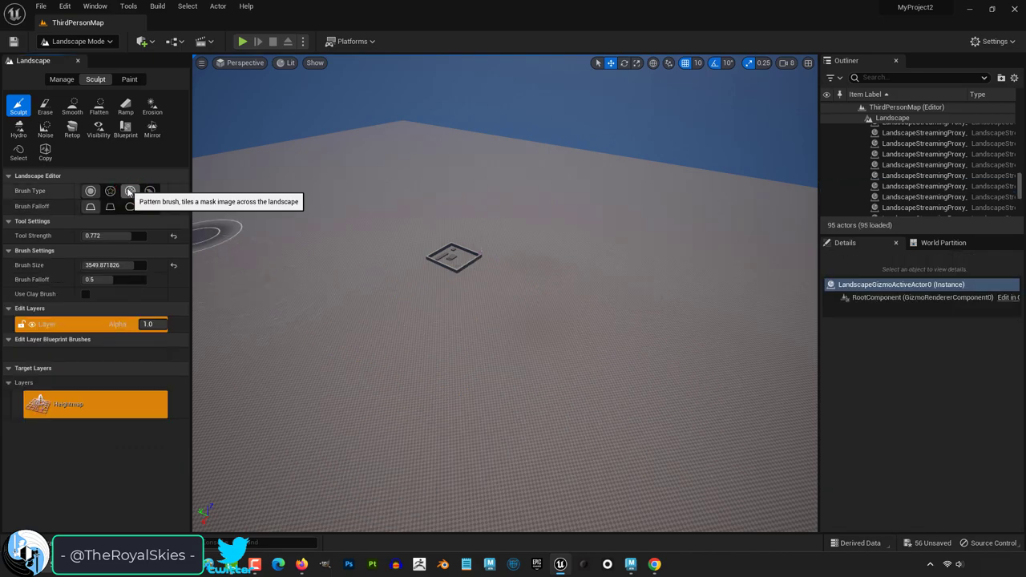
- Sculpt the tiled Unreal logo texture across the landscape with the pattern brush at size 8192 and tool strength 0.284
left_click(130, 191)
left_click(128, 262)
left_click(160, 461)
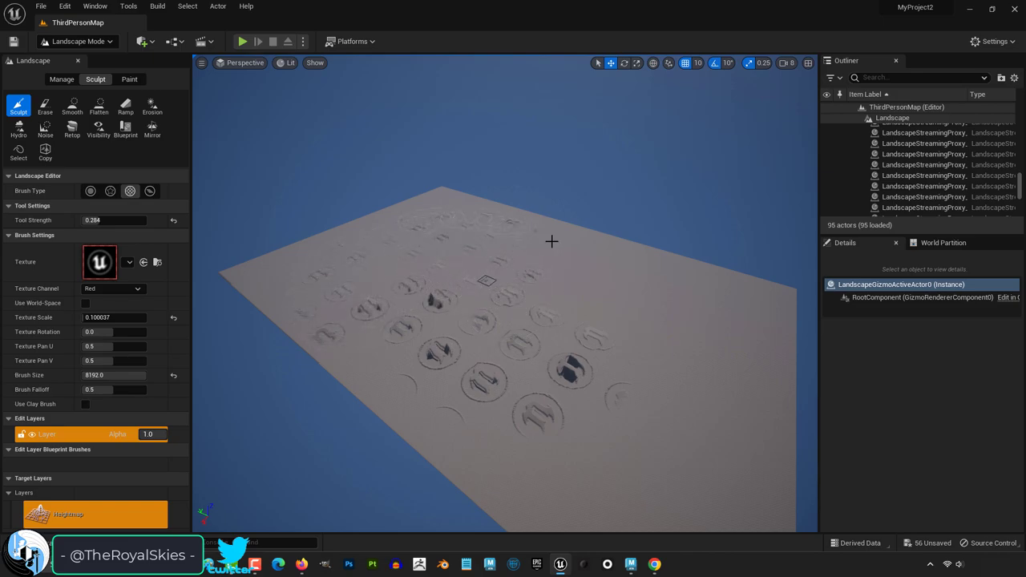
mouse_move(552, 240)
left_mouse_down()
mouse_move(656, 323)
mouse_move(678, 450)
mouse_move(561, 508)
mouse_move(697, 339)
left_mouse_up()
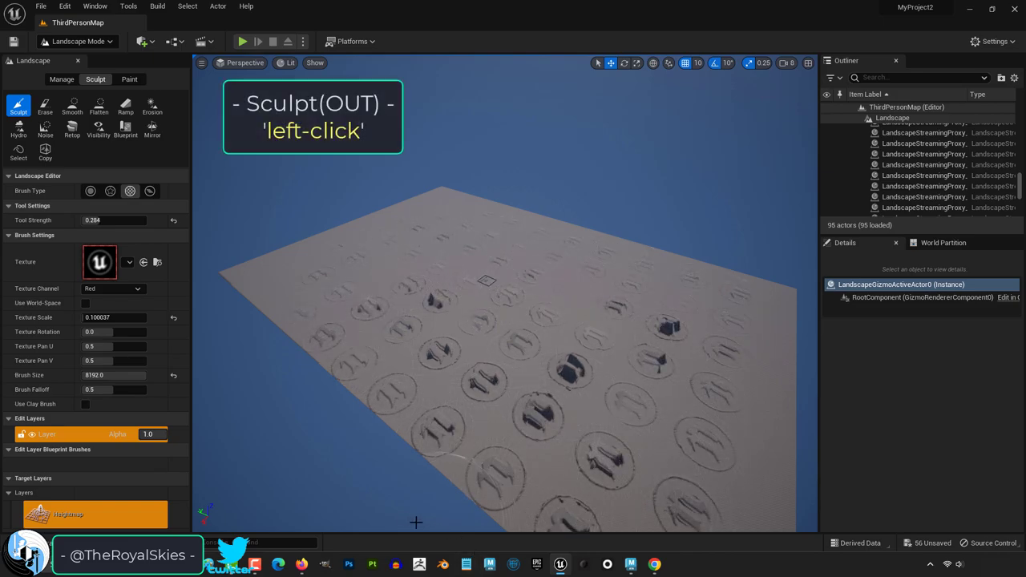
- Sculpt whole landscape components with the component brush at size 1, and undo the strokes
left_click(150, 191)
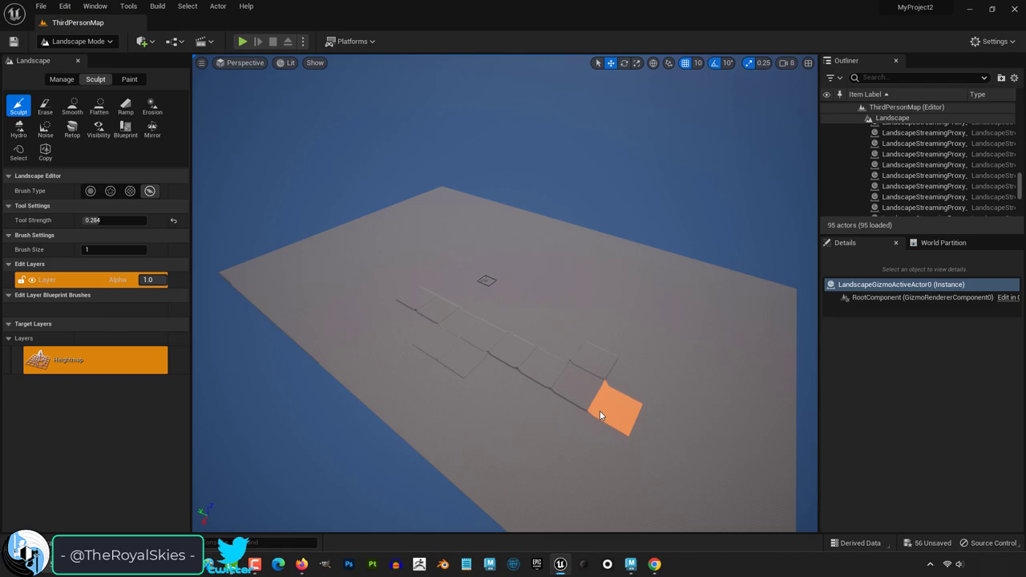
mouse_move(591, 307)
left_mouse_down()
mouse_move(545, 452)
mouse_move(374, 310)
left_mouse_up()
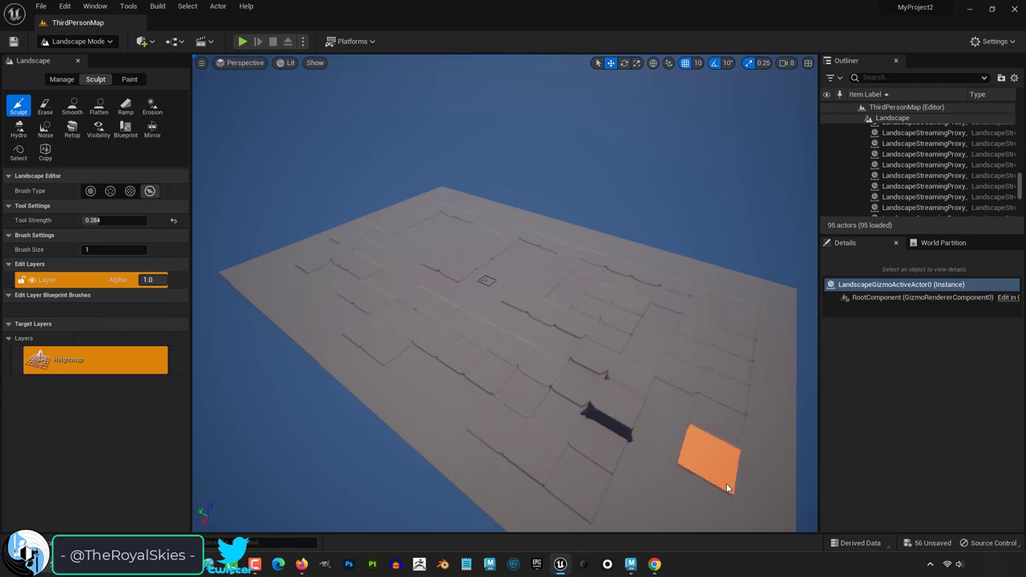
key("ctrl+z")
key("ctrl+z")
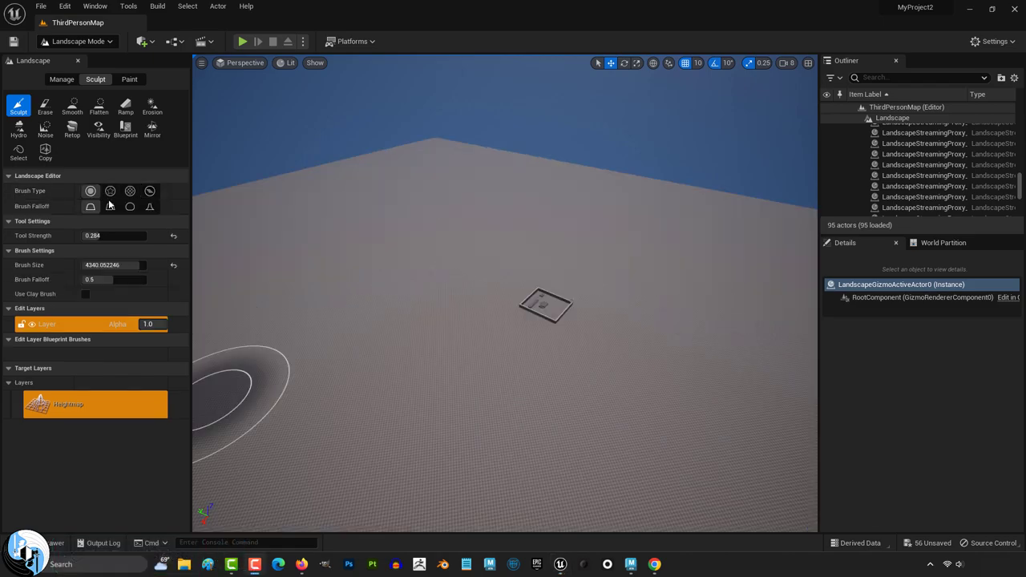
- Sculpt a rounded hill beside the playground using the circular brush with smooth falloff
left_click(90, 208)
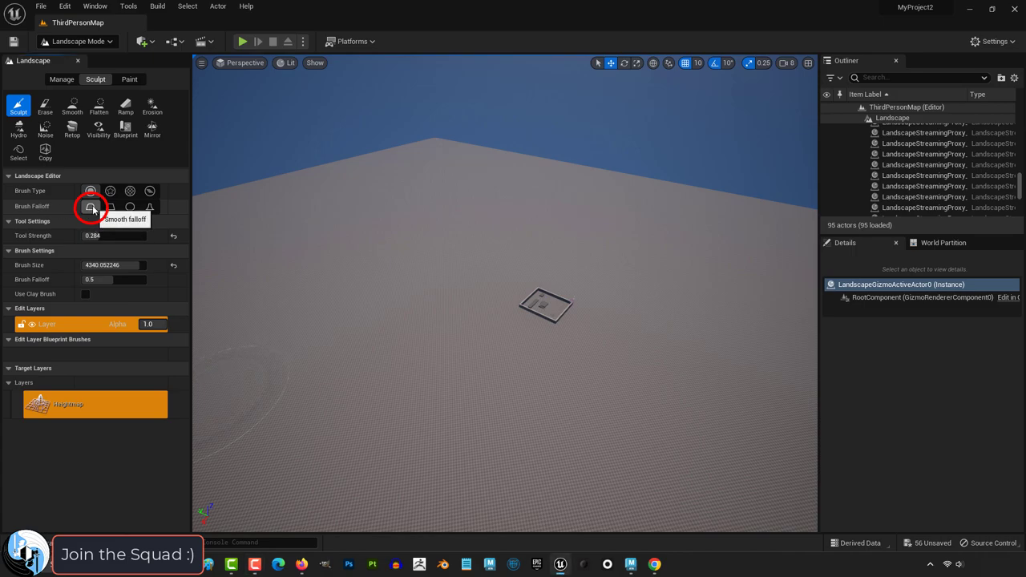
key("ctrl+z")
left_click(318, 312)
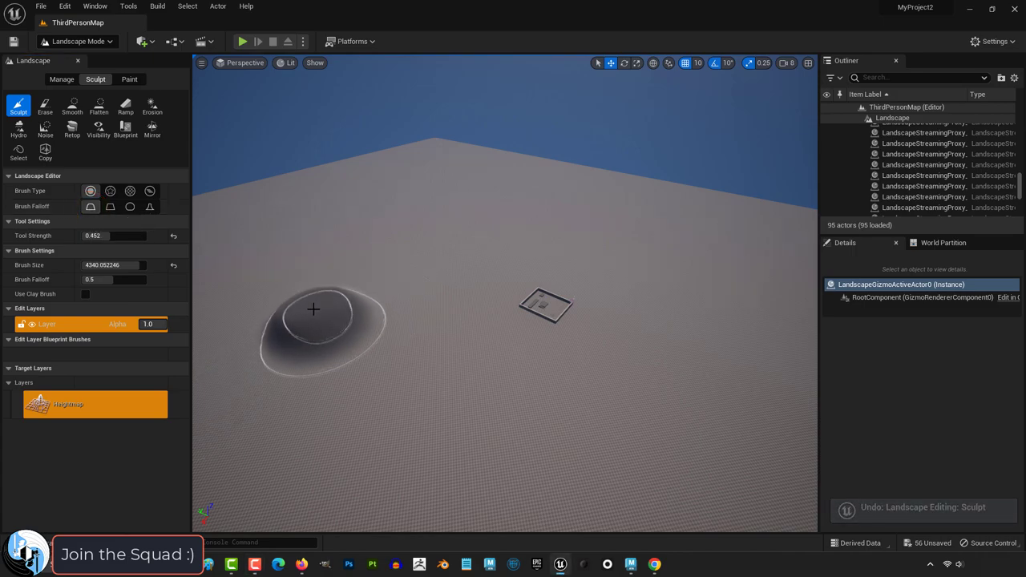
- Sculpt comparison hills around the playground with the linear, spherical and tip falloffs, and undo the strokes
left_click(110, 207)
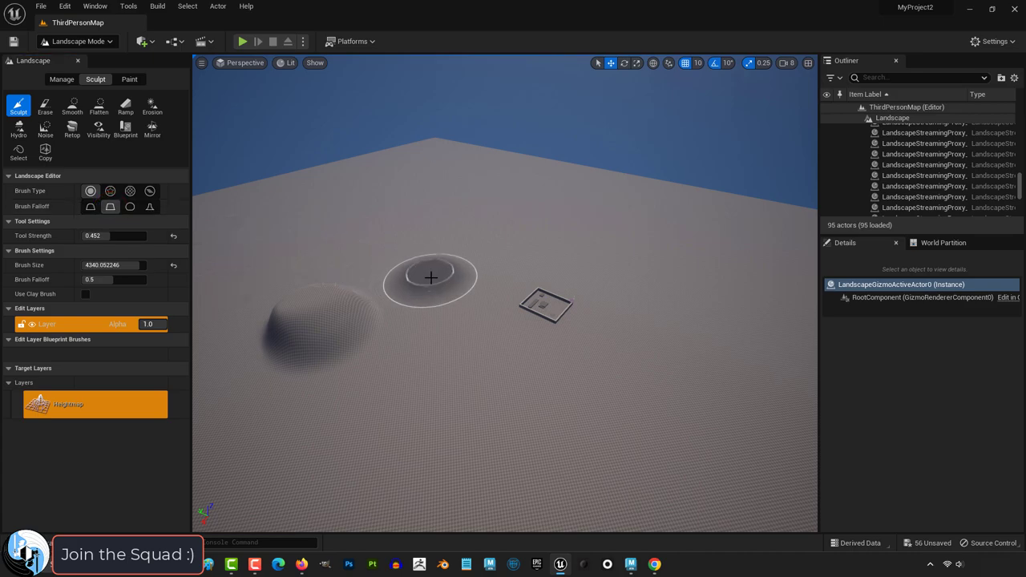
left_click_drag(431, 277, 432, 279)
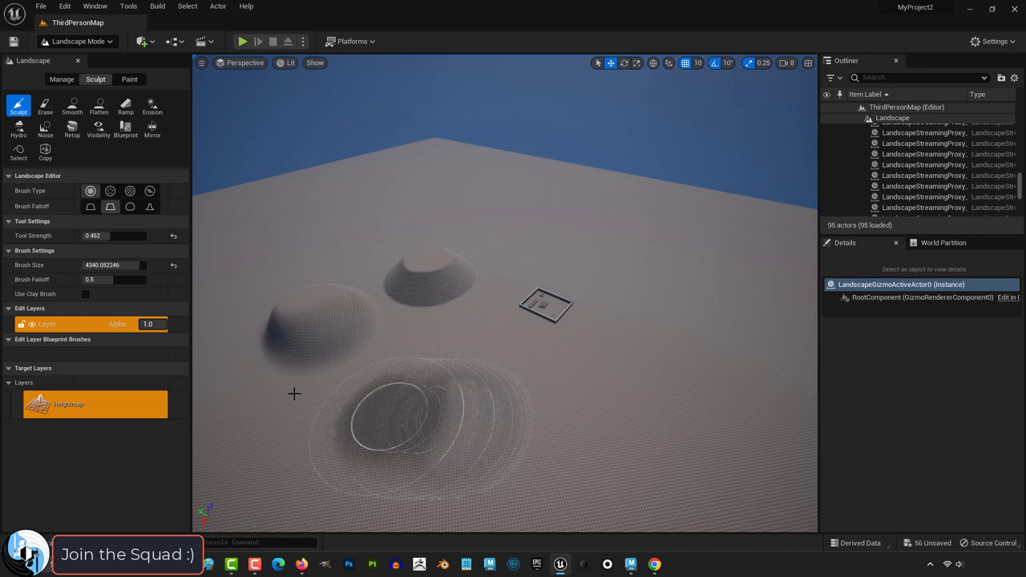
left_click(130, 207)
left_click(130, 206)
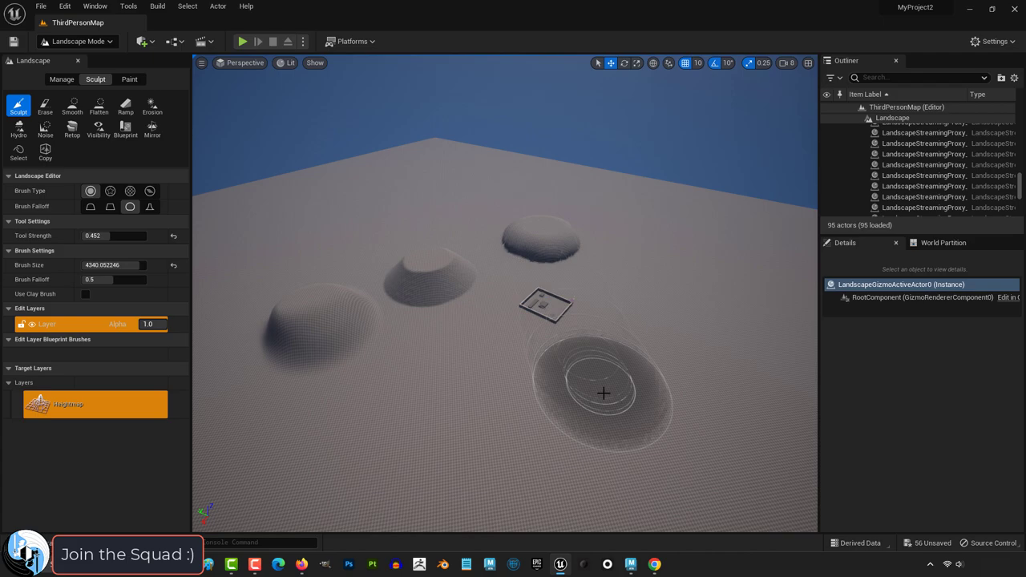
left_click(149, 207)
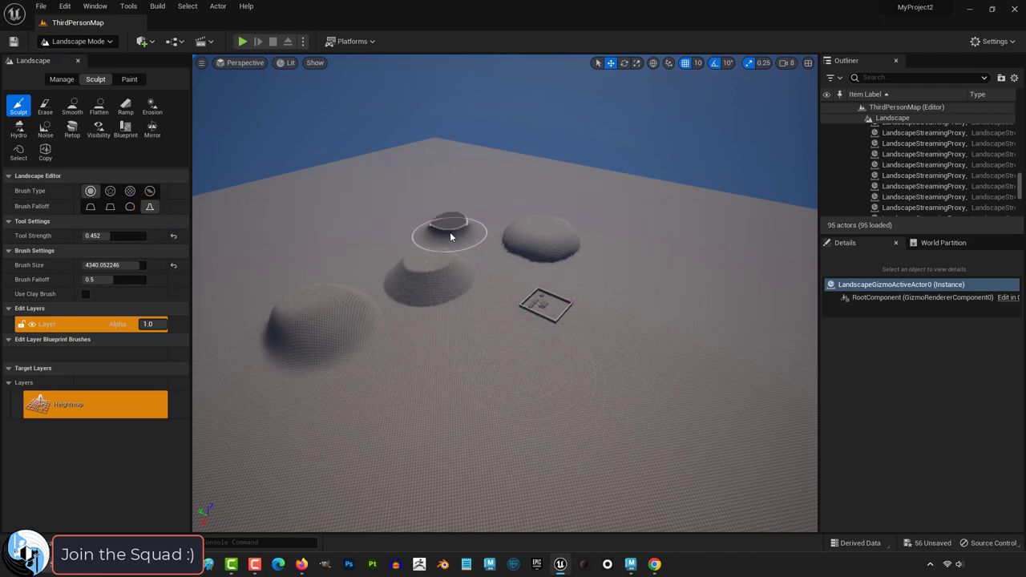
key("ctrl+z")
- Test the smooth circular brush at different tool strengths by sculpting single hills, undoing the previous stroke
left_click(317, 265)
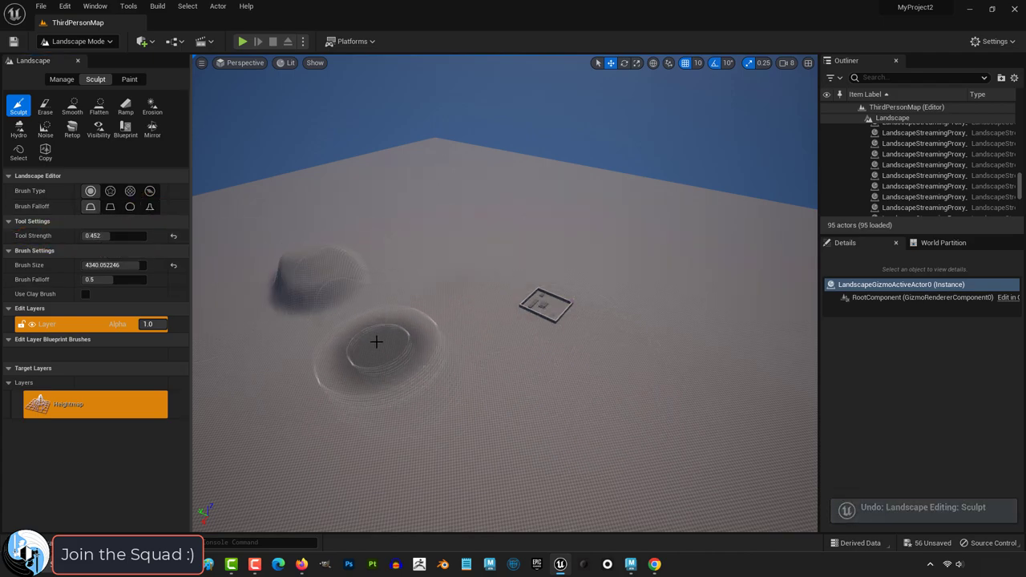
left_click_drag(89, 235, 82, 235)
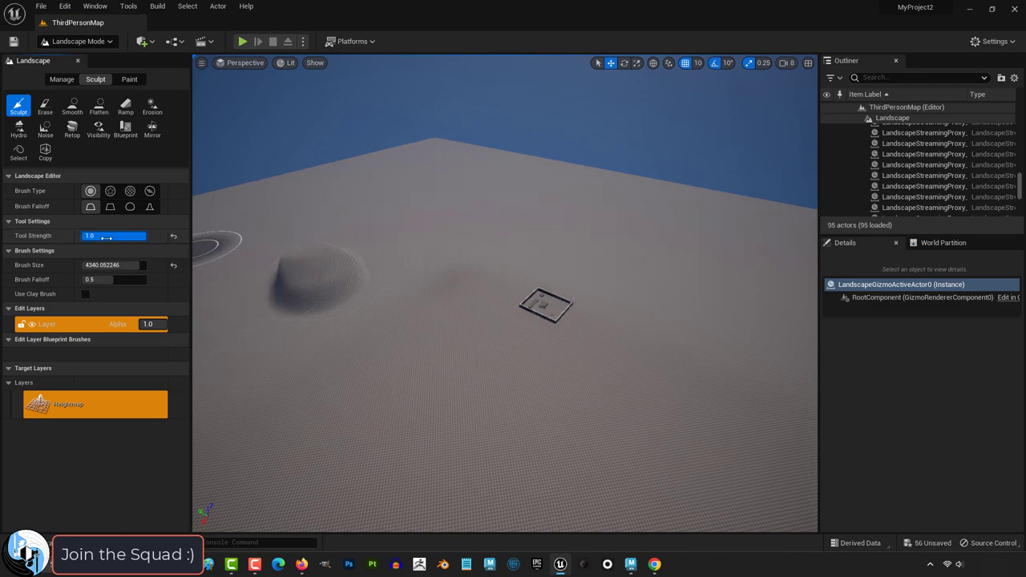
key("ctrl+z")
left_click_drag(479, 232, 478, 233)
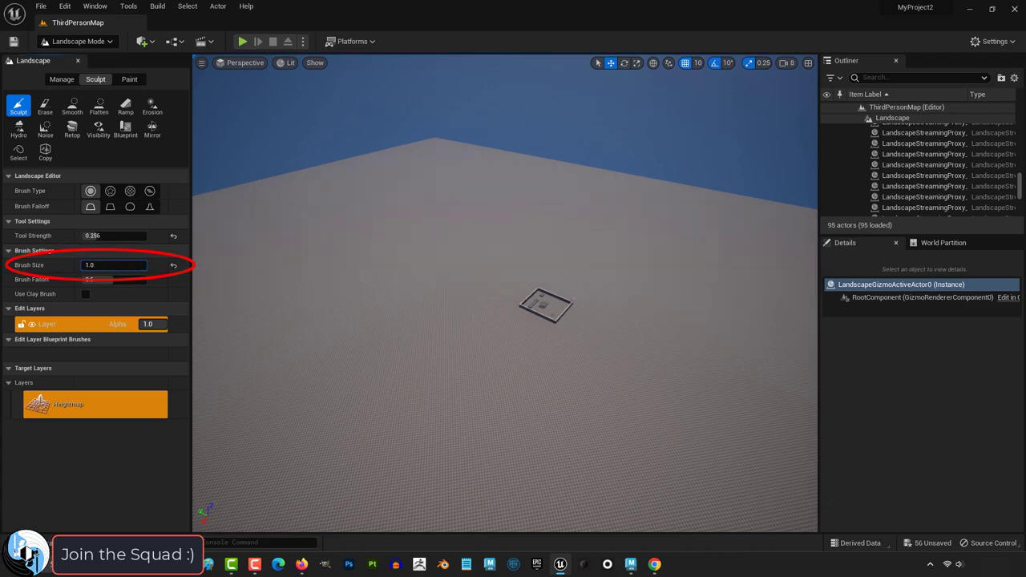
- Set the sculpt brush size to 8192
left_click_drag(112, 265, 138, 264)
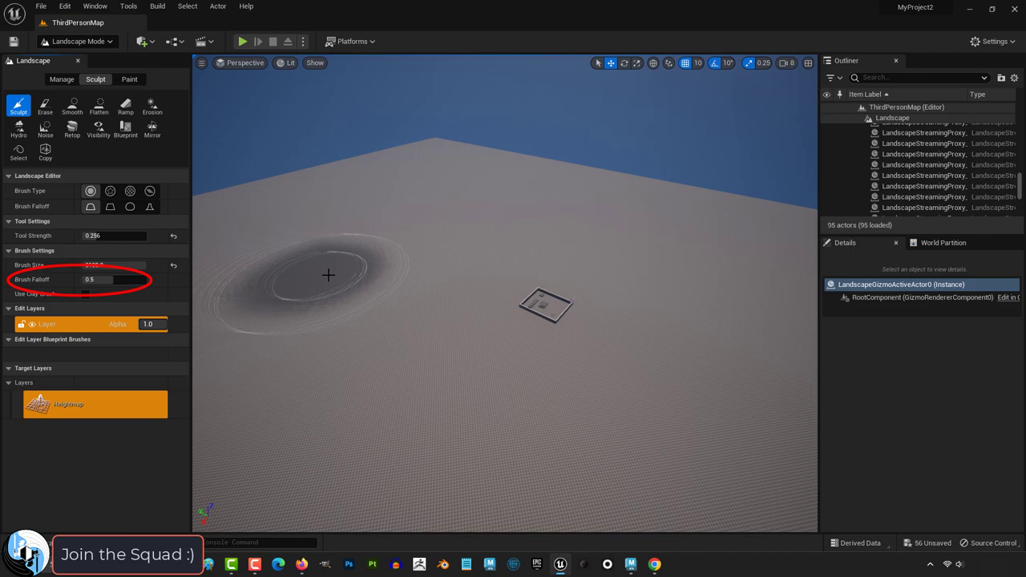
- Test a much lower brush falloff with a sculpted stroke and undo the stroke
mouse_move(112, 264)
left_mouse_down()
mouse_move(143, 264)
mouse_move(88, 279)
mouse_move(142, 279)
mouse_move(84, 279)
left_mouse_up()
key("ctrl+z")
left_click_drag(427, 252, 426, 252)
key("ctrl+z")
- Set the brush falloff to 0.96, sculpt test hills near the playground and undo them
left_click_drag(85, 279, 129, 279)
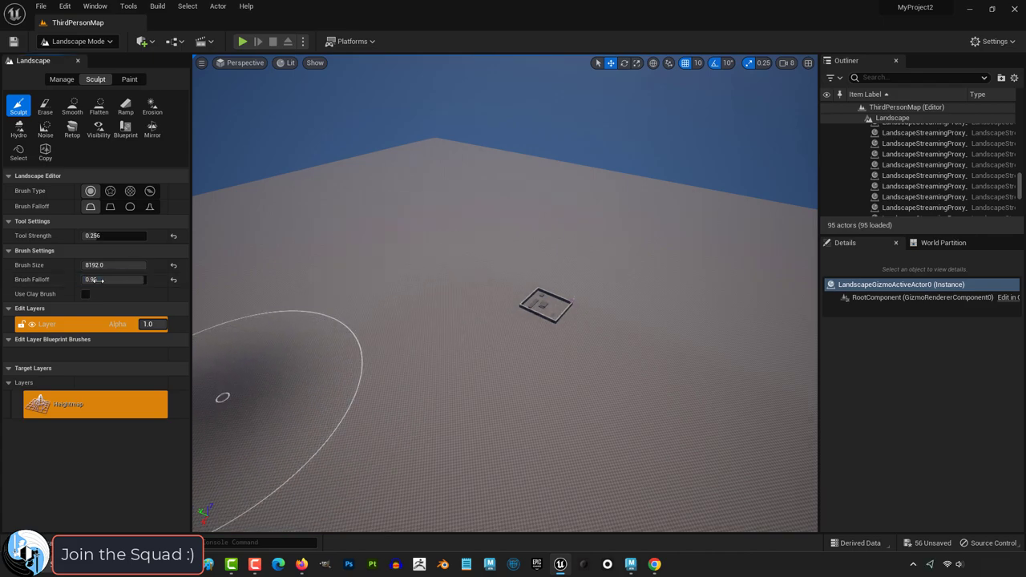
mouse_move(374, 284)
left_mouse_down()
mouse_move(359, 287)
mouse_move(354, 273)
left_mouse_up()
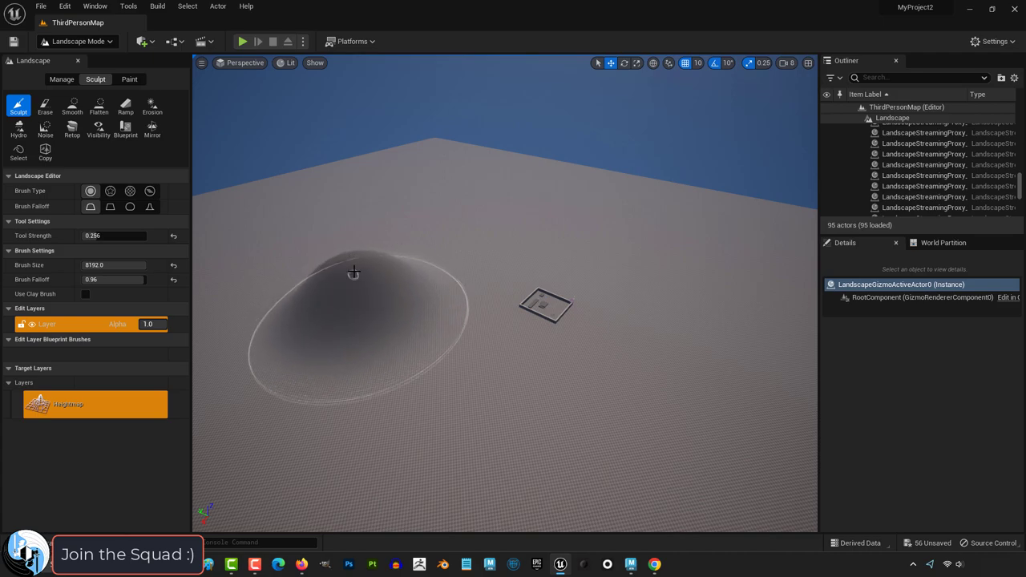
left_click_drag(543, 204, 548, 197)
key("ctrl+z")
key("ctrl+z")
key("ctrl+z")
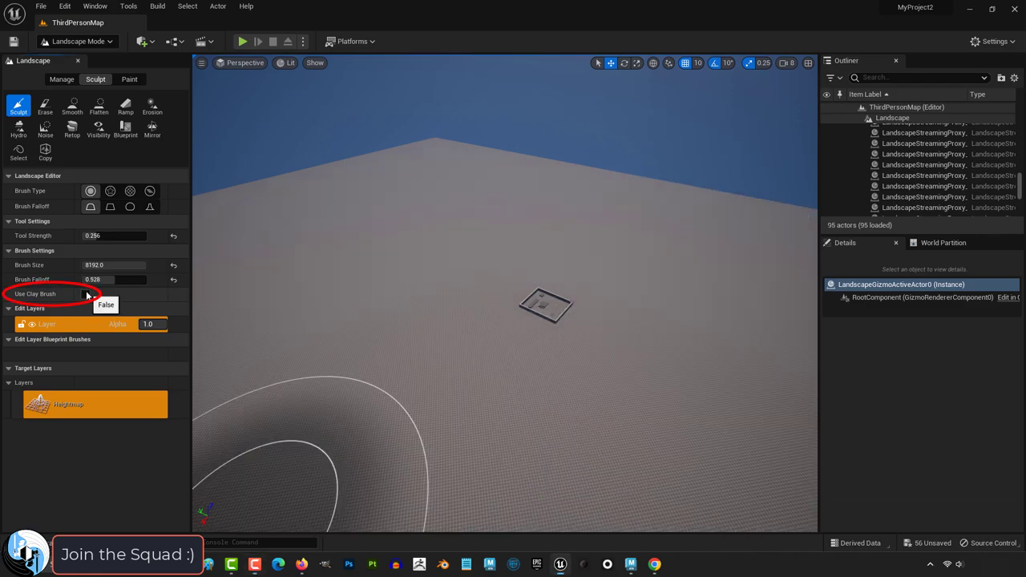
- Enable the clay brush and sculpt broad layered ridges around the playground
left_click(86, 294)
left_click_drag(398, 227, 392, 231)
left_click_drag(609, 241, 649, 238)
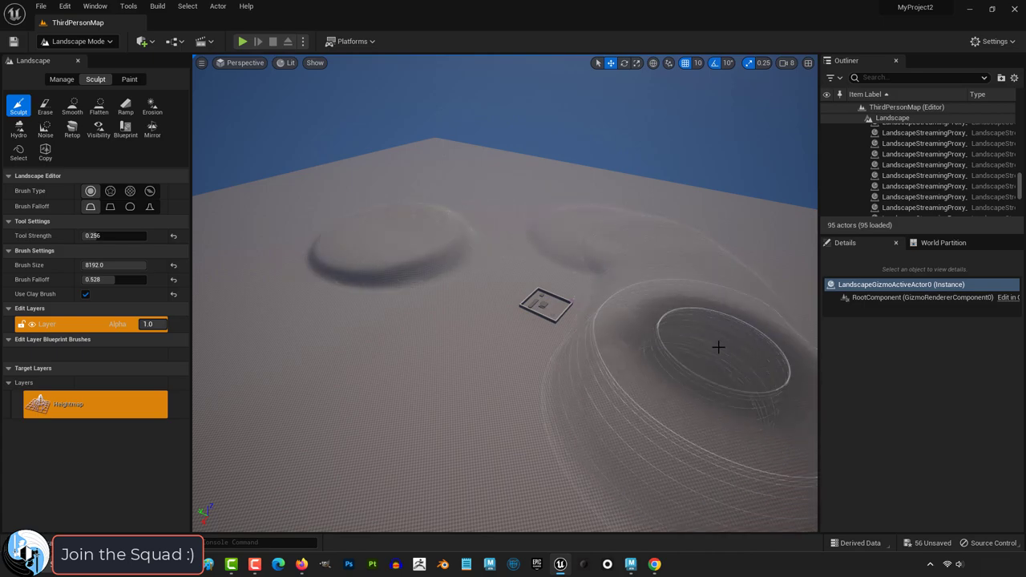
mouse_move(718, 346)
left_mouse_down()
mouse_move(735, 286)
mouse_move(636, 223)
mouse_move(400, 182)
mouse_move(499, 188)
mouse_move(431, 176)
mouse_move(361, 211)
mouse_move(285, 306)
mouse_move(302, 267)
mouse_move(373, 230)
mouse_move(378, 204)
mouse_move(483, 183)
mouse_move(657, 242)
mouse_move(763, 311)
mouse_move(566, 126)
left_mouse_up()
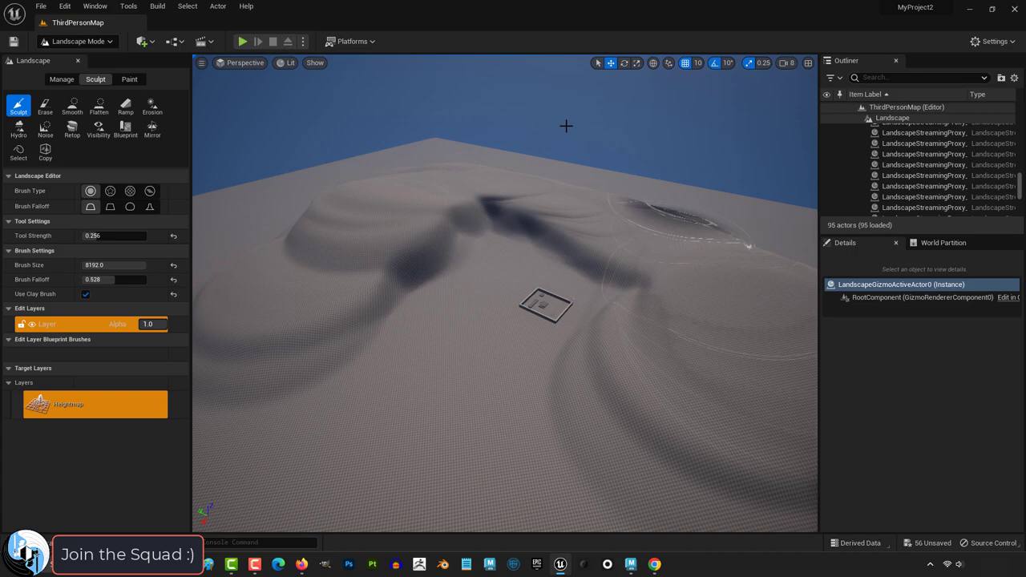
- Test the edit layer's alpha at 0.5 and -1, and restore it to 1.0
left_click(140, 329)
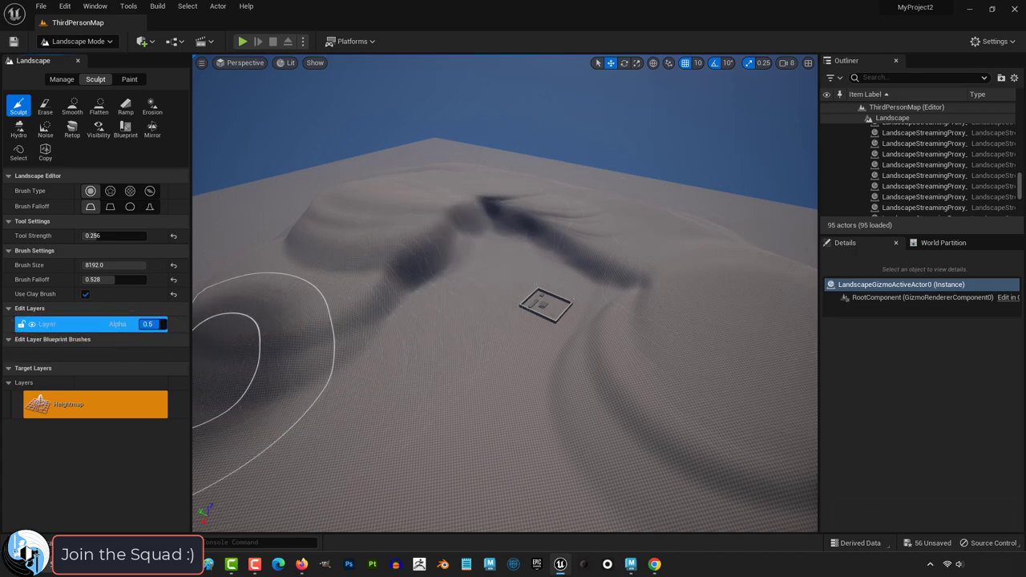
key("Return")
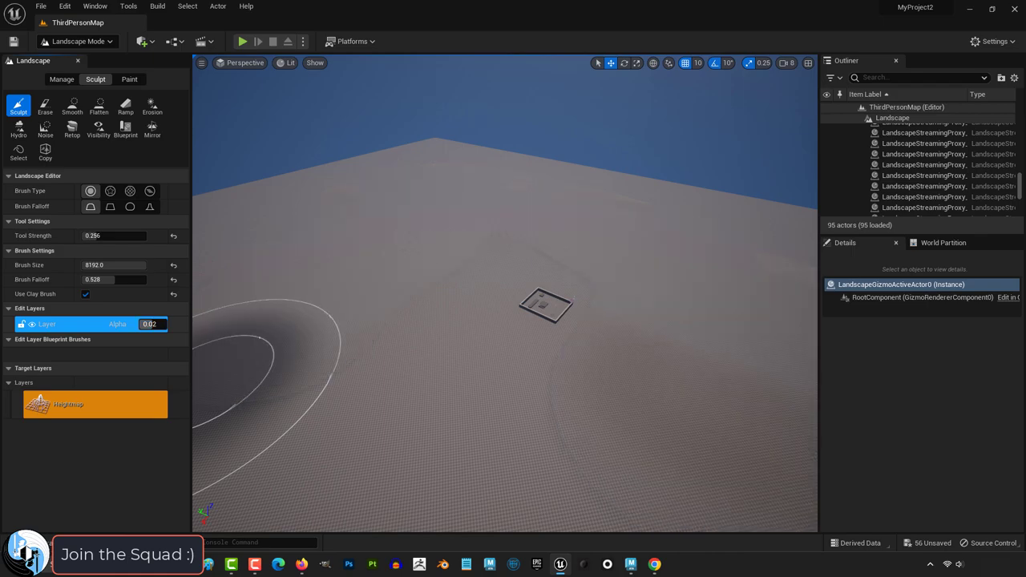
type("-1")
key("Return")
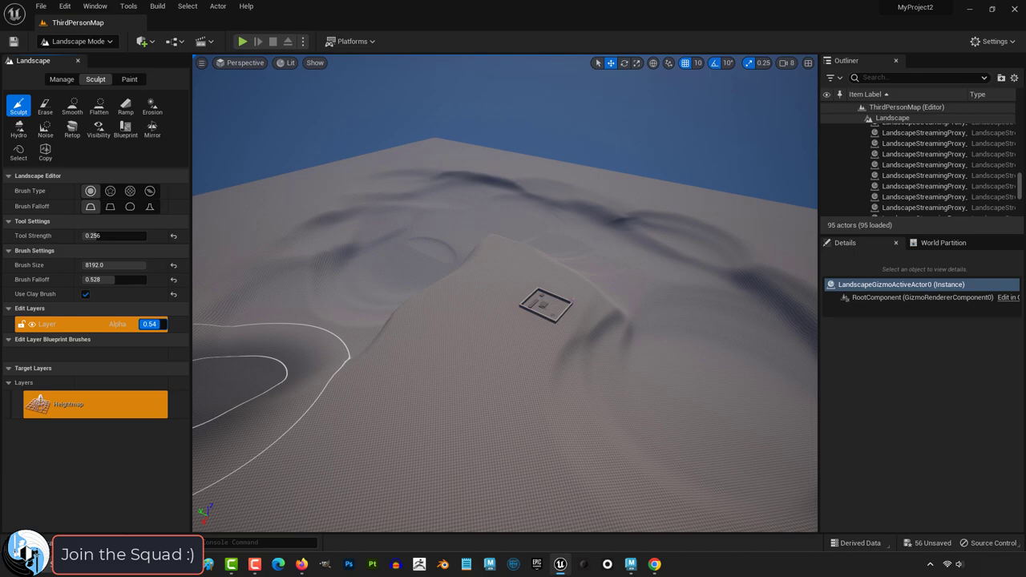
left_click_drag(149, 324, 160, 324)
- Create a second edit layer above the existing one and toggle the lock of the original layer
right_click(146, 332)
left_click(179, 340)
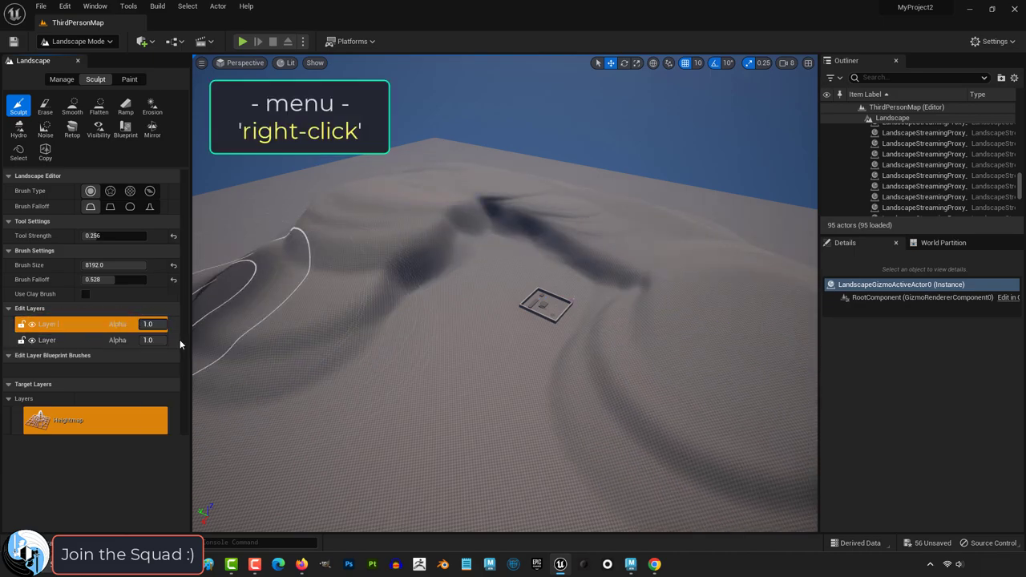
left_click(22, 340)
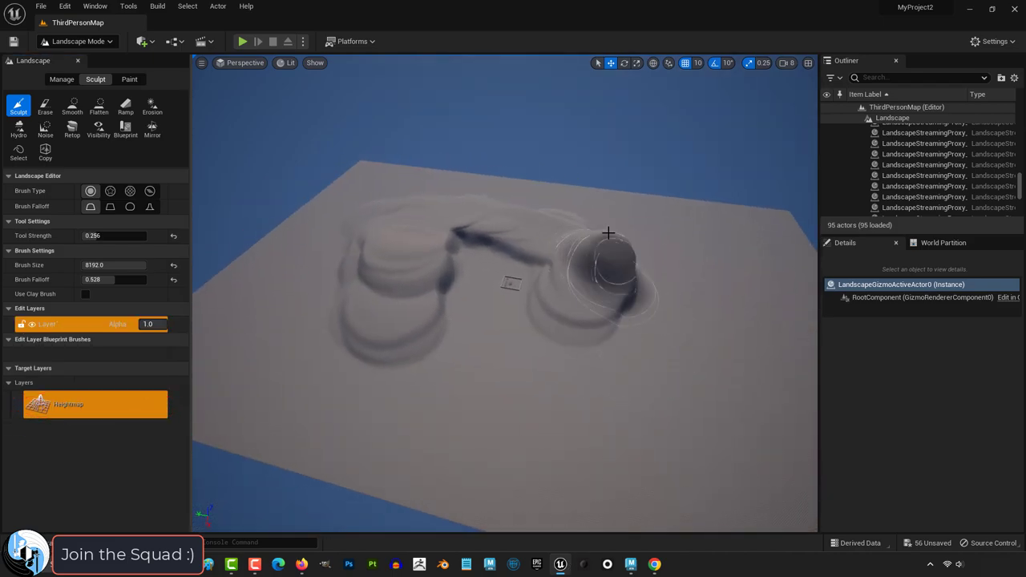
- Sculpt additional hills and ridges across the landscape with the circular brush, without the clay option
left_click_drag(747, 305, 652, 229)
right_click_drag(652, 229, 634, 222)
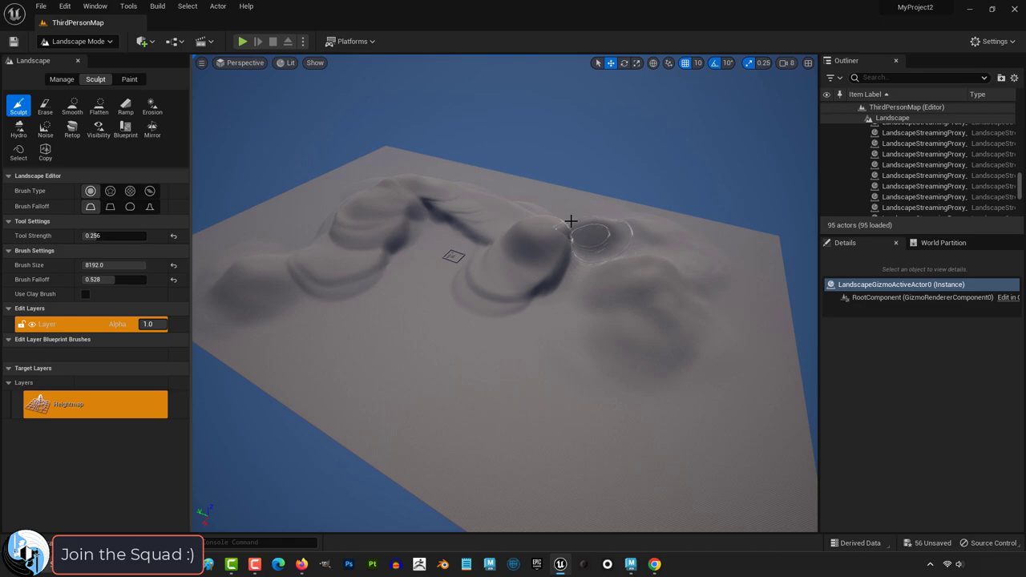
mouse_move(697, 273)
left_mouse_down()
mouse_move(424, 195)
mouse_move(653, 378)
left_mouse_up()
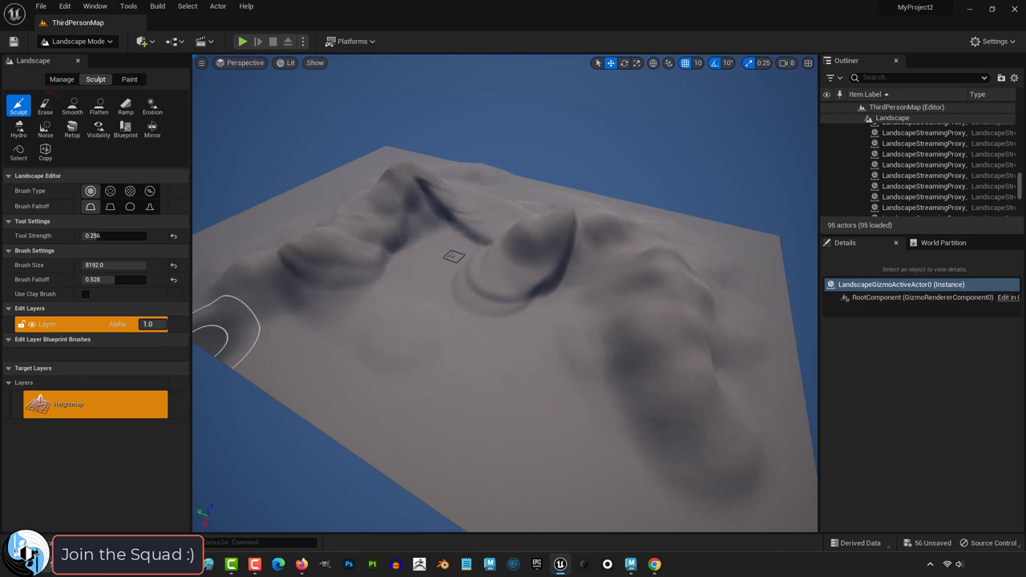
- Carve down the sculpted hills on both sides of the playground with the Erase tool
left_click(45, 105)
mouse_move(366, 280)
left_mouse_down()
mouse_move(367, 309)
mouse_move(321, 241)
mouse_move(448, 369)
mouse_move(534, 283)
mouse_move(557, 233)
mouse_move(542, 169)
mouse_move(784, 305)
mouse_move(692, 394)
mouse_move(611, 348)
mouse_move(494, 371)
left_mouse_up()
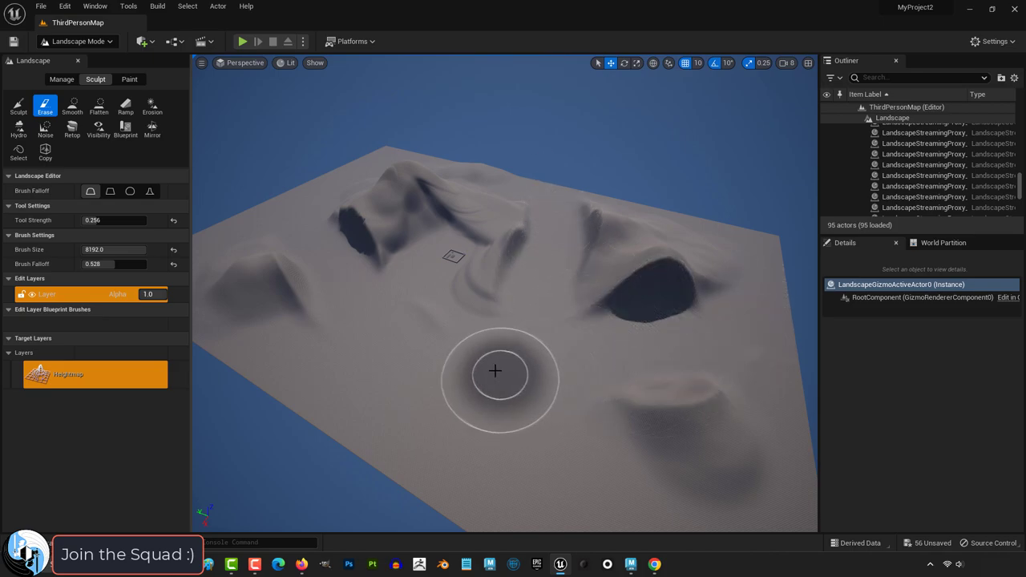
right_click_drag(495, 372, 449, 377)
- Smooth the steep carved slopes beside the playground with the Smooth tool
left_click(72, 105)
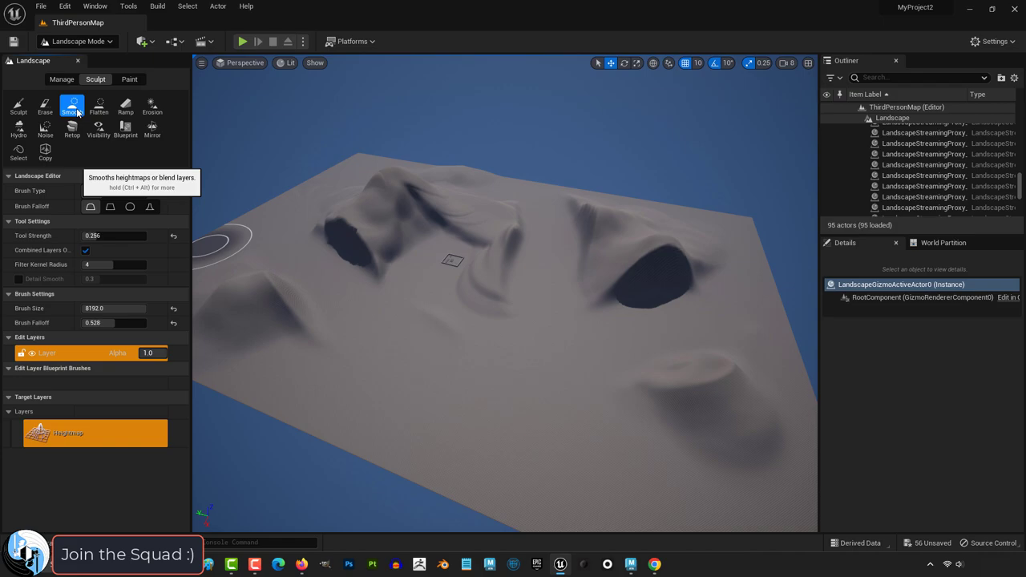
left_click_drag(645, 285, 653, 280)
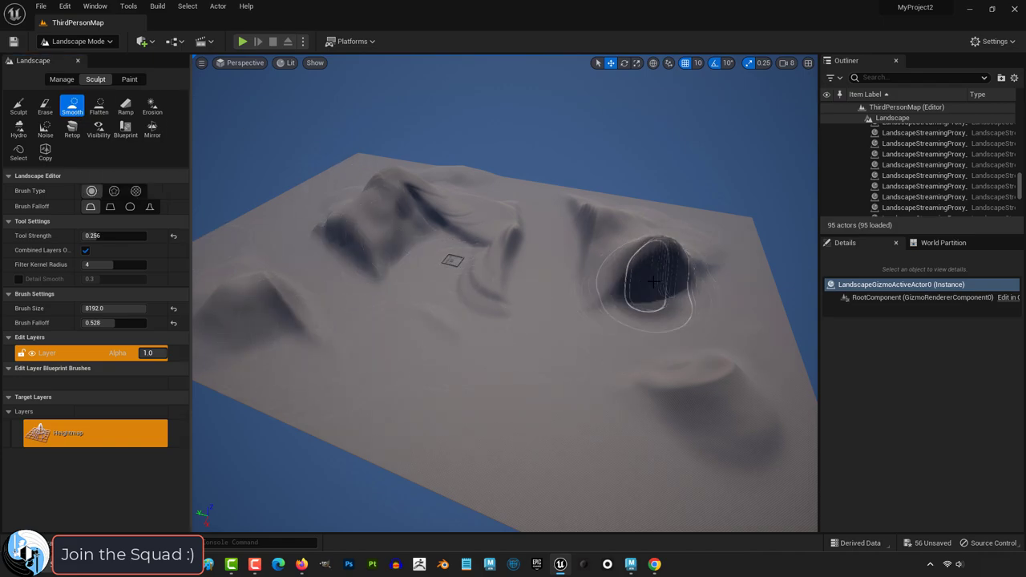
- Level the terrain into broad raised plateaus with the Flatten tool and try the Use Slope Flatten option
left_click(99, 105)
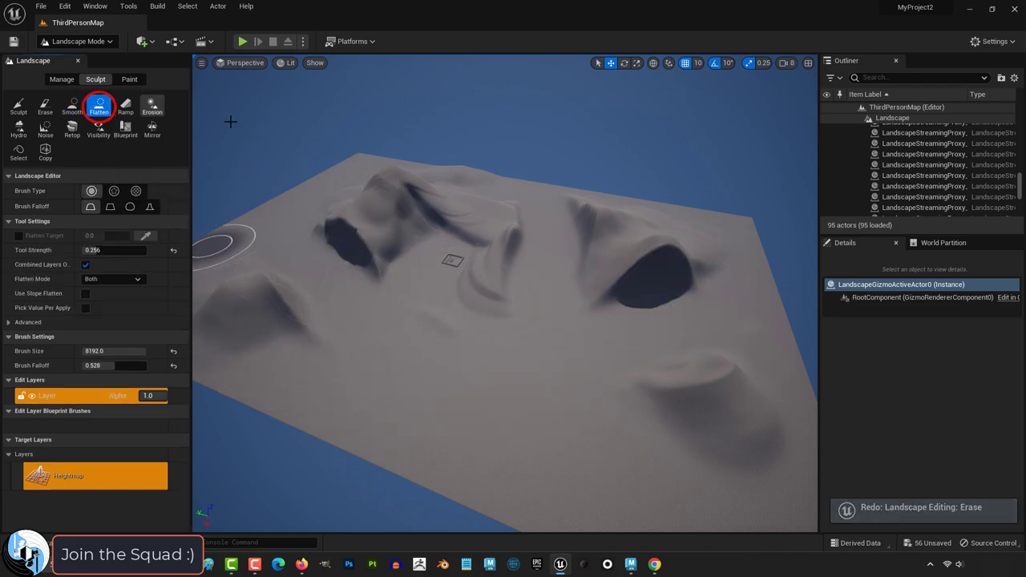
mouse_move(376, 222)
left_mouse_down()
mouse_move(404, 278)
mouse_move(375, 348)
mouse_move(652, 247)
mouse_move(567, 265)
mouse_move(518, 170)
mouse_move(545, 229)
mouse_move(747, 343)
mouse_move(745, 398)
mouse_move(723, 376)
mouse_move(681, 444)
mouse_move(548, 454)
mouse_move(439, 427)
mouse_move(843, 382)
left_mouse_up()
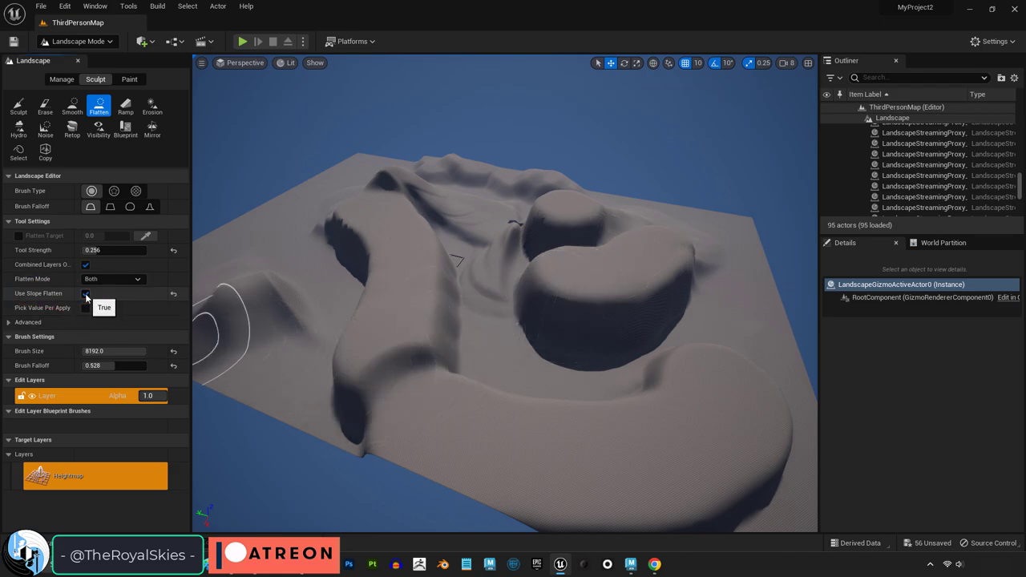
mouse_move(559, 278)
left_mouse_down()
mouse_move(550, 297)
mouse_move(458, 344)
mouse_move(665, 275)
mouse_move(767, 297)
left_mouse_up()
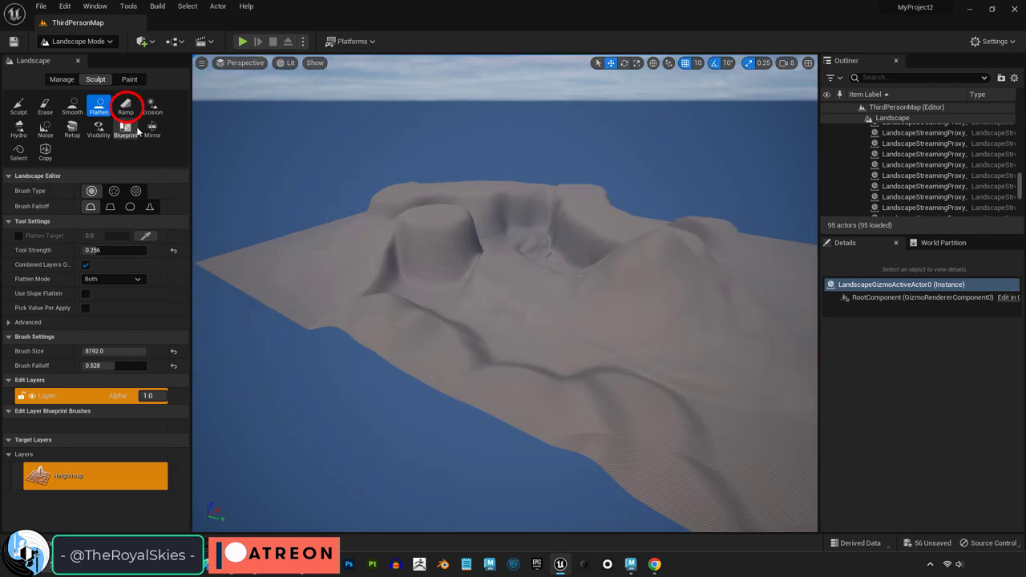
- Add a ramp between the two high points with a width of 8192 and a side falloff of 0.752
left_click(125, 107)
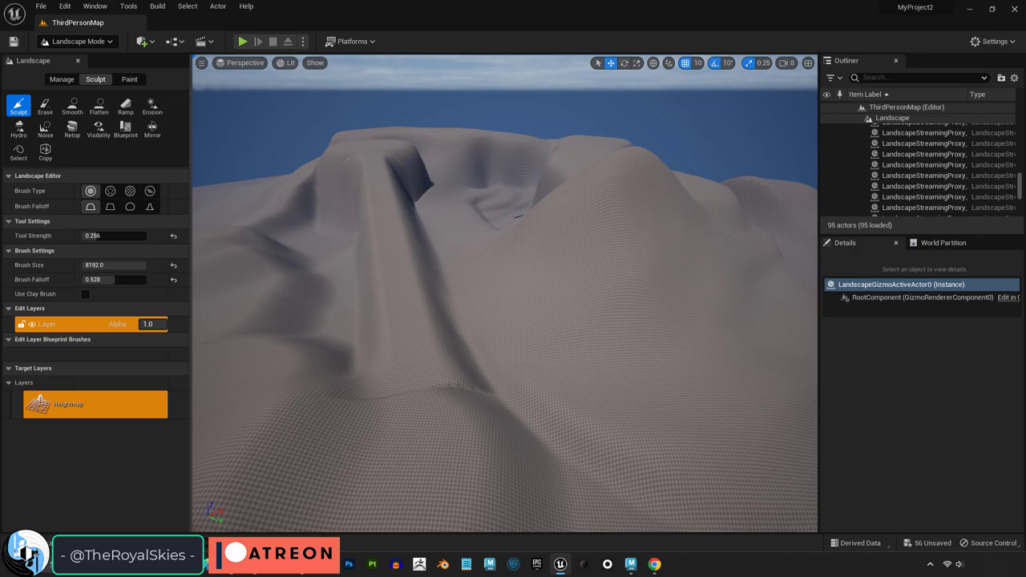
left_click(614, 178)
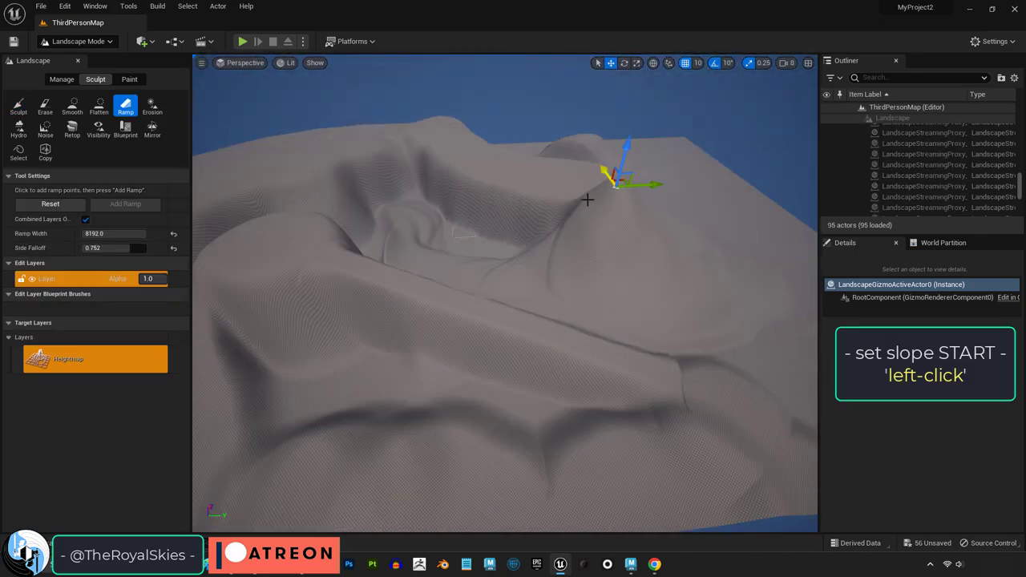
left_click(319, 230)
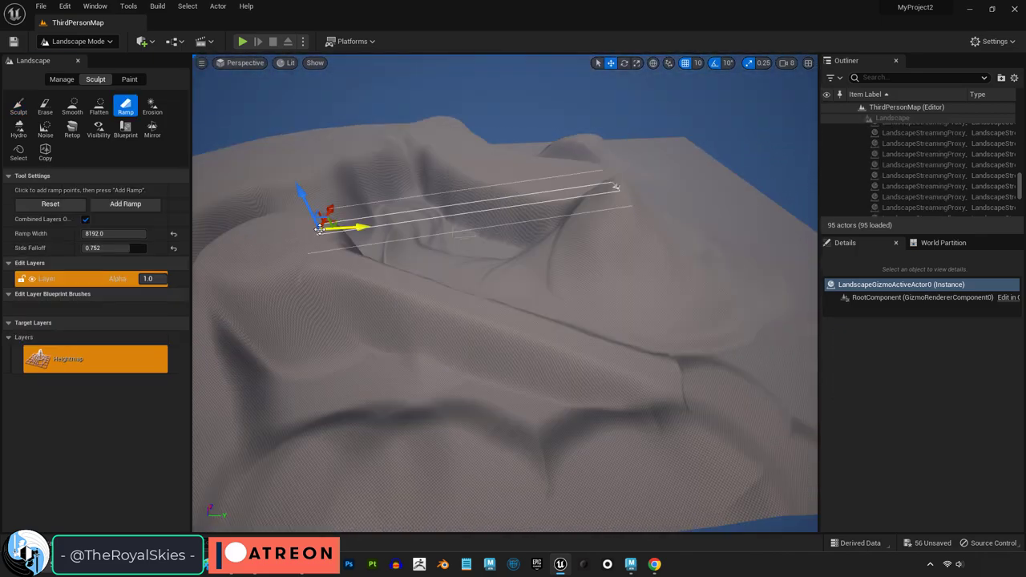
key("Return")
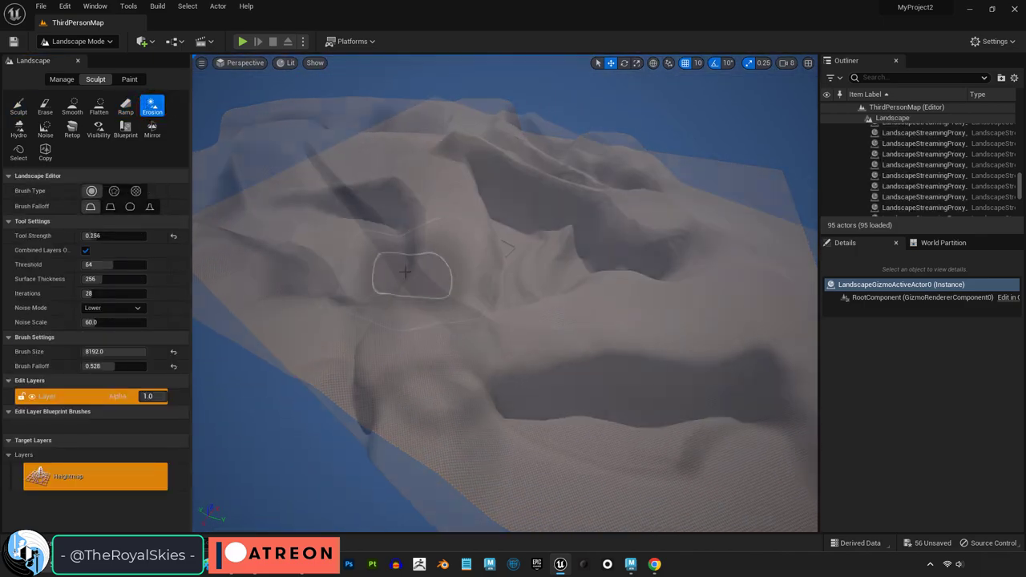
- Weather the plateaus and ridges with the Erosion tool, using the Lower and Raise noise modes
mouse_move(405, 273)
left_mouse_down()
mouse_move(534, 285)
mouse_move(451, 204)
mouse_move(417, 246)
mouse_move(337, 277)
mouse_move(608, 315)
mouse_move(764, 298)
mouse_move(773, 355)
mouse_move(568, 387)
mouse_move(434, 164)
mouse_move(362, 283)
mouse_move(464, 233)
left_mouse_up()
right_click_drag(463, 233, 337, 256)
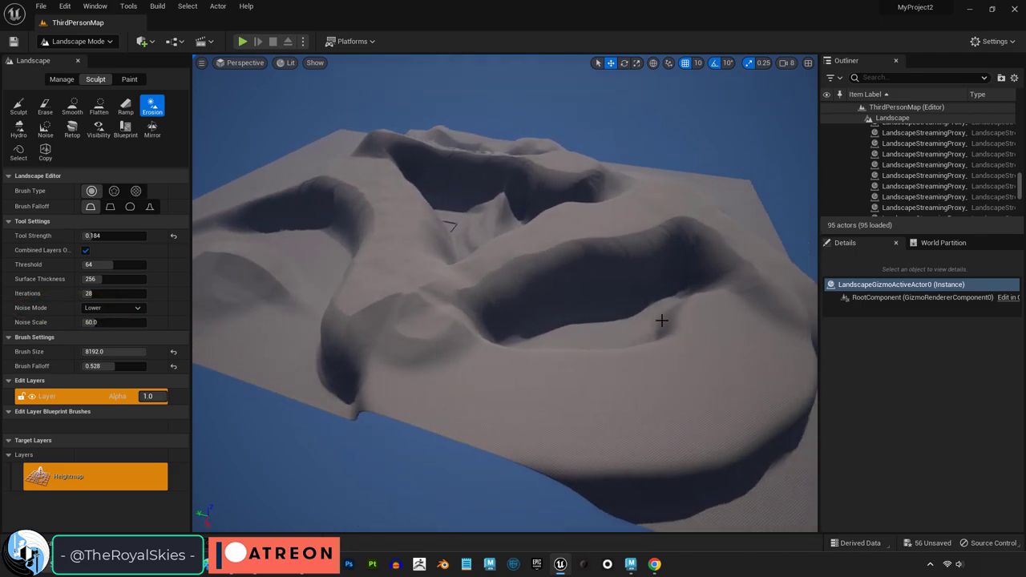
left_click(112, 308)
left_click(94, 322)
right_click_drag(458, 218, 497, 220)
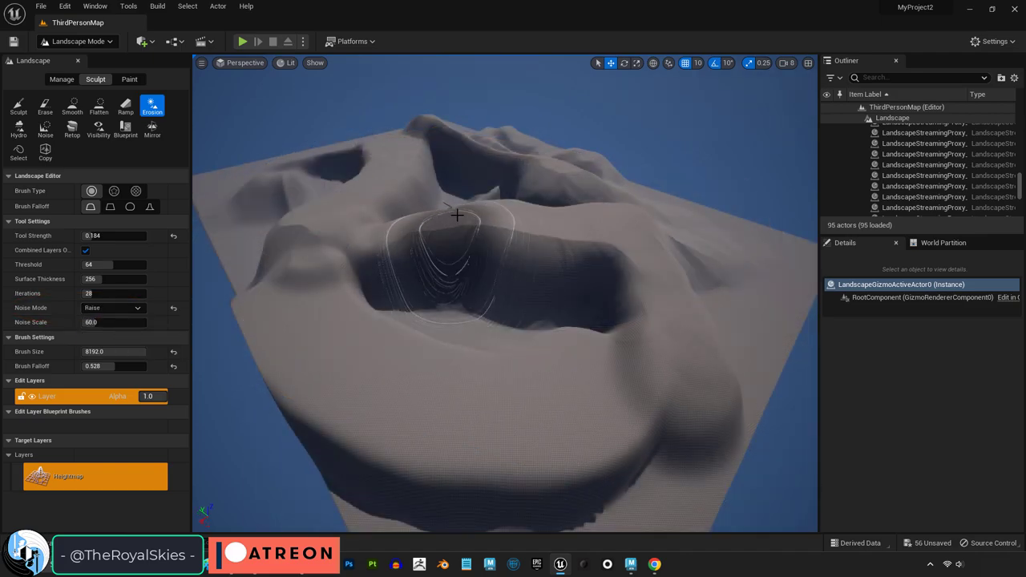
mouse_move(557, 222)
left_mouse_down()
mouse_move(610, 247)
mouse_move(631, 211)
mouse_move(664, 315)
mouse_move(600, 348)
left_mouse_up()
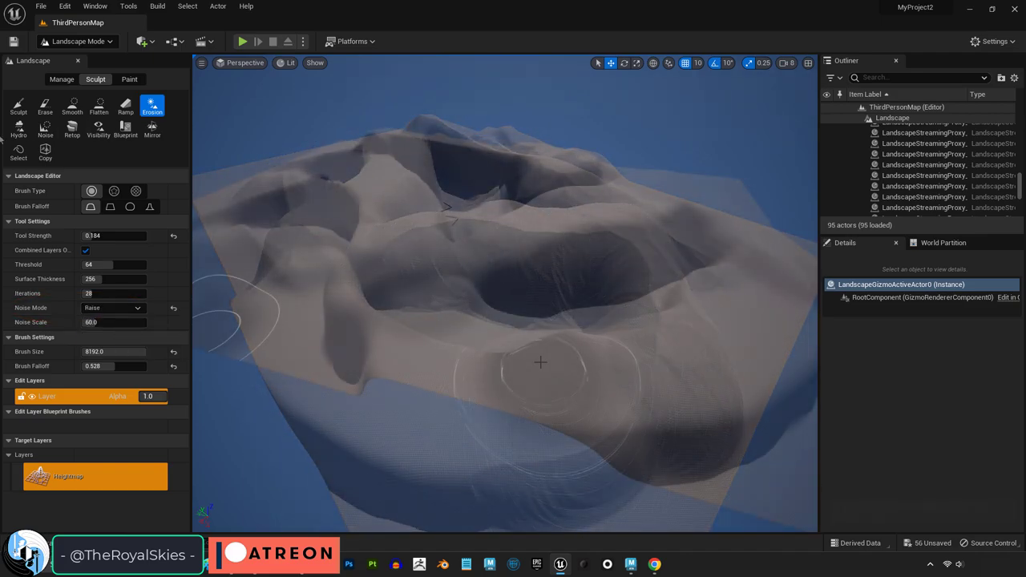
- Carve water-worn channels into the hills and ramp with the Hydro erosion tool at tool strength 1.0
left_click(18, 128)
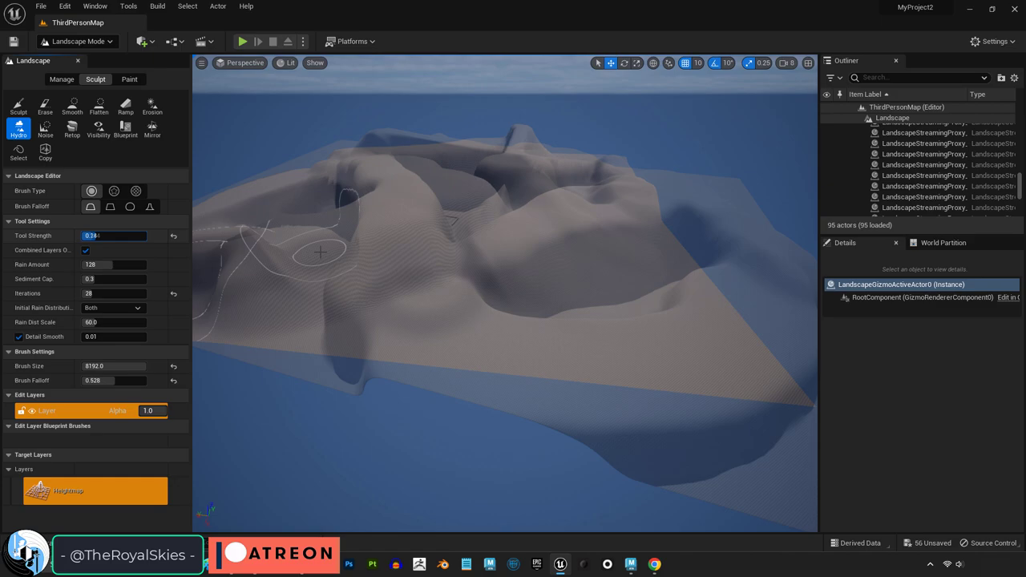
mouse_move(418, 243)
left_mouse_down()
mouse_move(567, 255)
mouse_move(417, 180)
mouse_move(288, 245)
mouse_move(370, 285)
left_mouse_up()
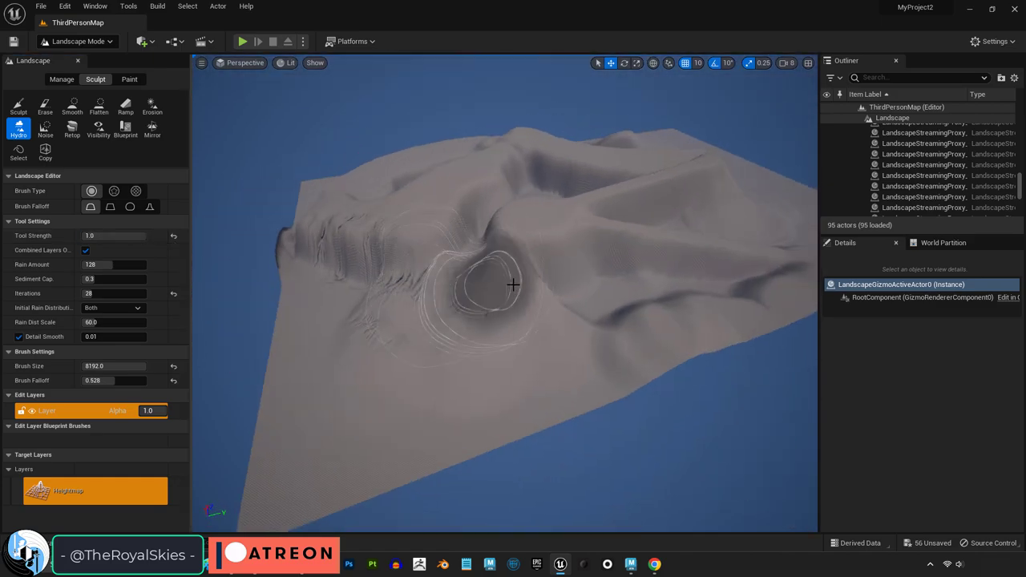
mouse_move(513, 280)
left_mouse_down()
mouse_move(524, 240)
mouse_move(634, 274)
mouse_move(593, 236)
mouse_move(615, 290)
mouse_move(579, 336)
mouse_move(445, 304)
mouse_move(478, 218)
left_mouse_up()
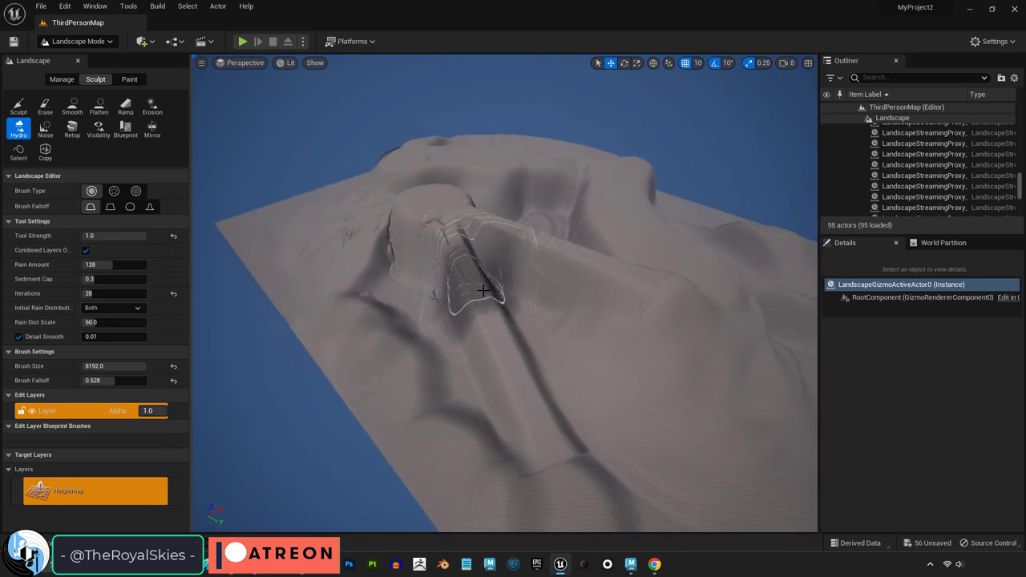
mouse_move(470, 286)
left_mouse_down()
mouse_move(501, 360)
mouse_move(494, 387)
mouse_move(531, 307)
mouse_move(635, 354)
mouse_move(482, 190)
mouse_move(489, 227)
mouse_move(680, 258)
mouse_move(740, 430)
left_mouse_up()
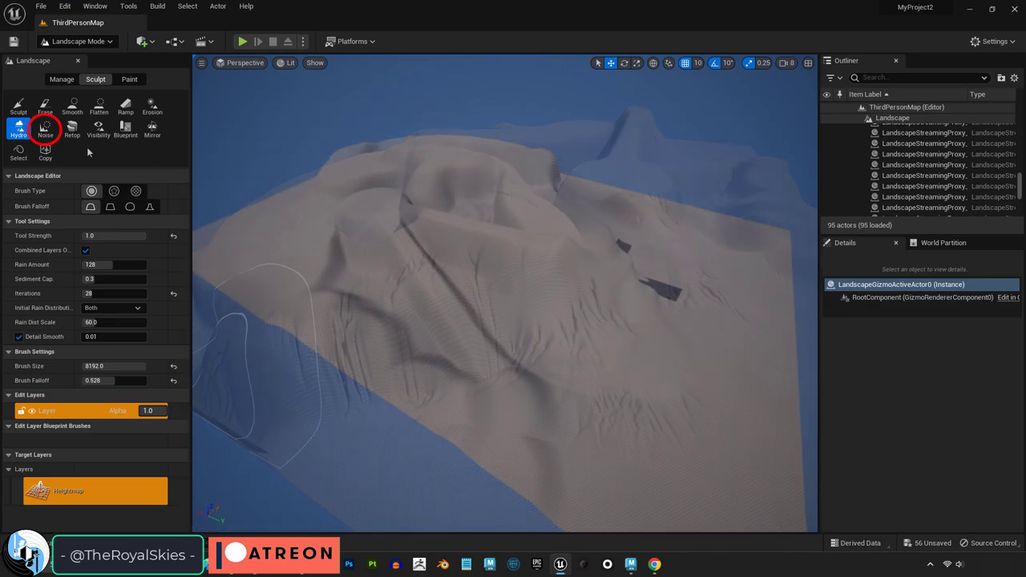
- Roughen the landscape with the Noise tool in Both mode, trying a tool strength of 0.088
left_click(45, 128)
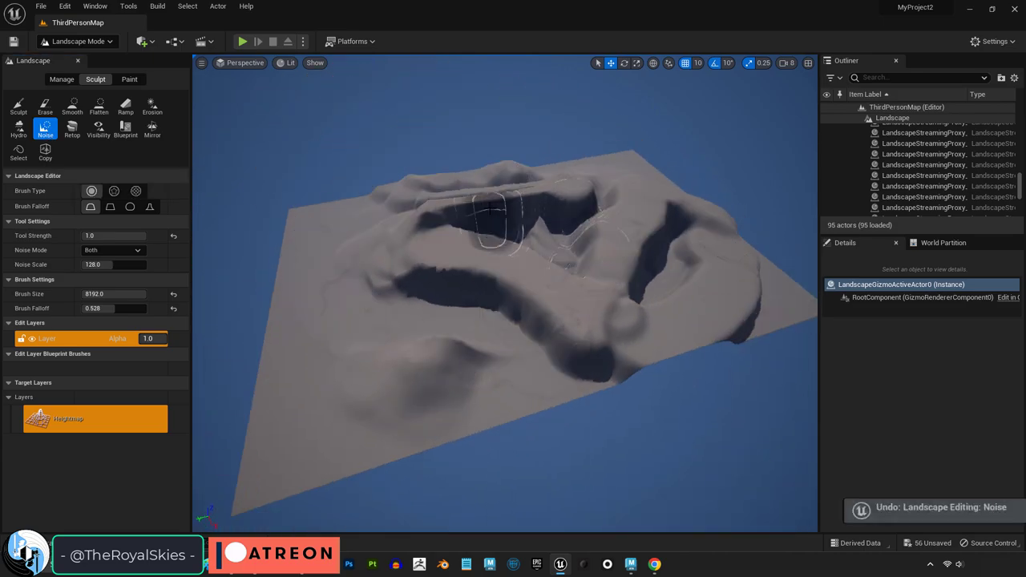
mouse_move(437, 357)
left_mouse_down()
mouse_move(523, 276)
mouse_move(610, 254)
mouse_move(574, 232)
left_mouse_up()
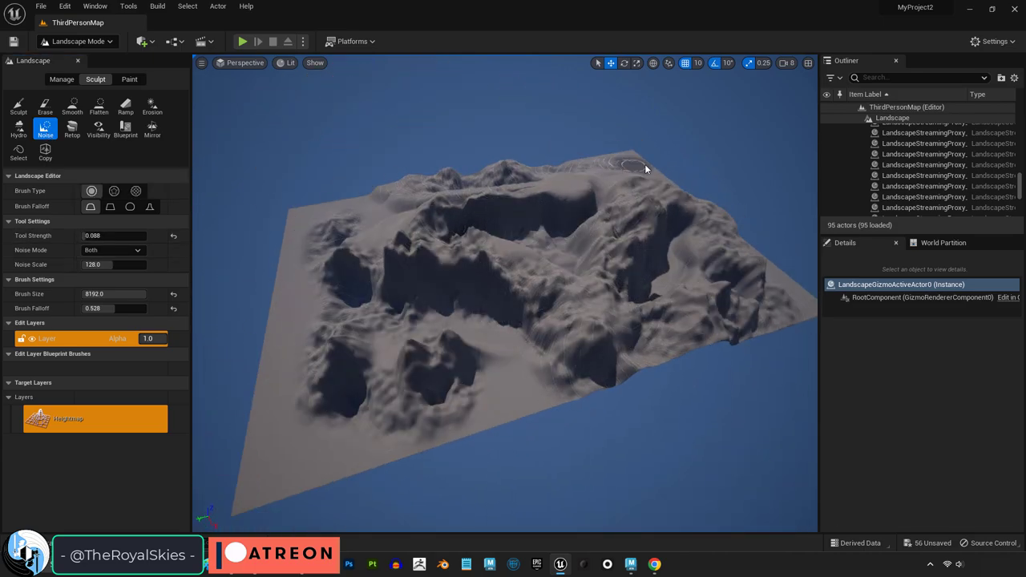
mouse_move(645, 168)
left_mouse_down()
mouse_move(392, 204)
mouse_move(507, 274)
mouse_move(327, 218)
left_mouse_up()
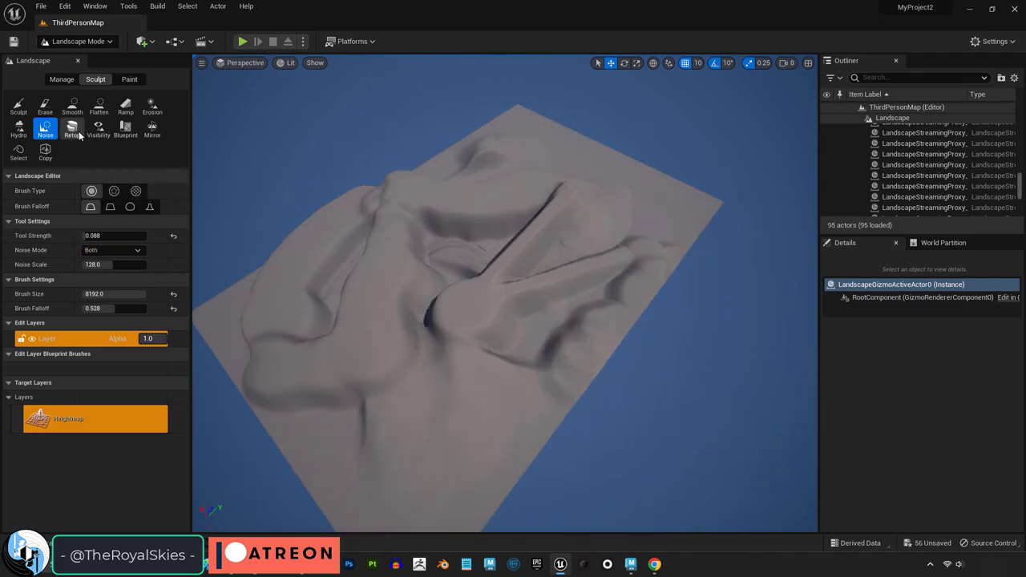
- Examine the settings of the Retopologize and Visibility tools and select the Visibility target layer
left_click(77, 134)
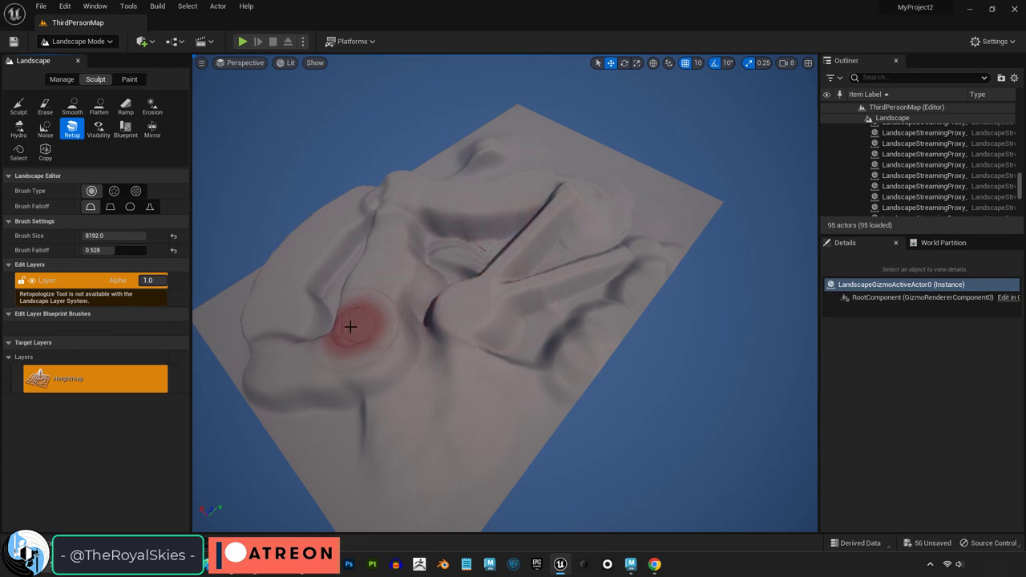
left_click(97, 130)
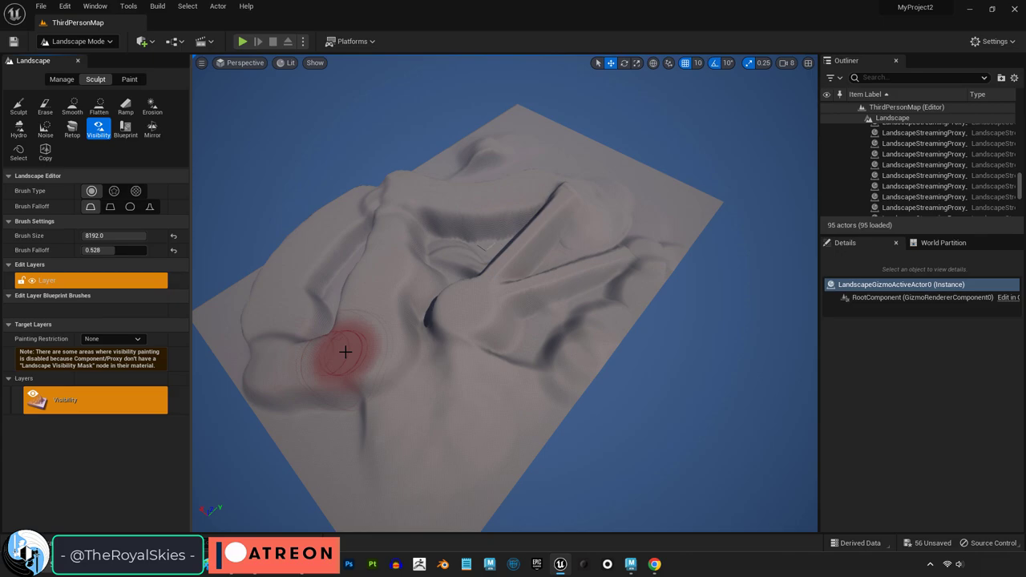
left_click(103, 407)
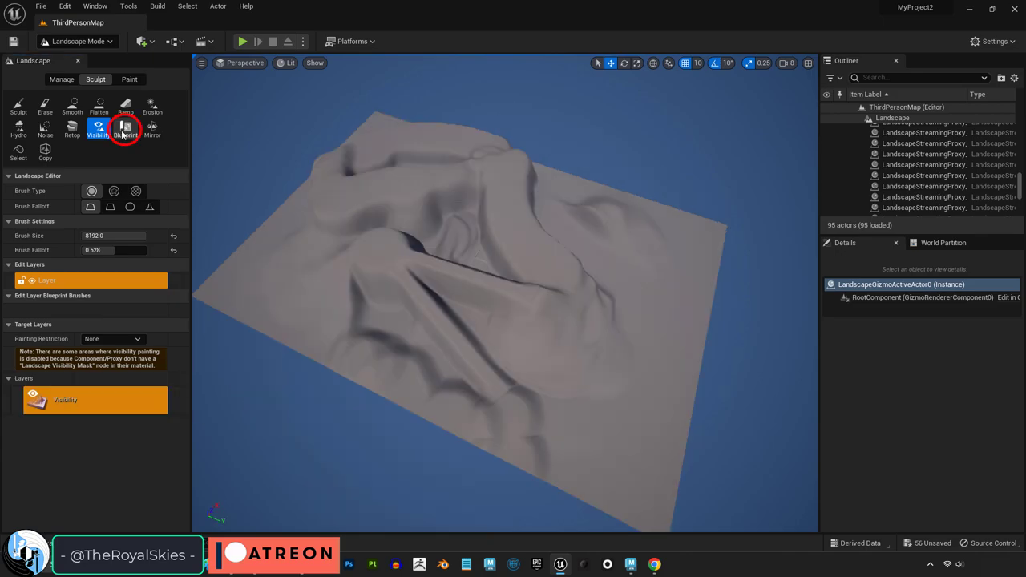
- Examine the Blueprint tool's settings and its list of blueprint brushes
left_click(126, 130)
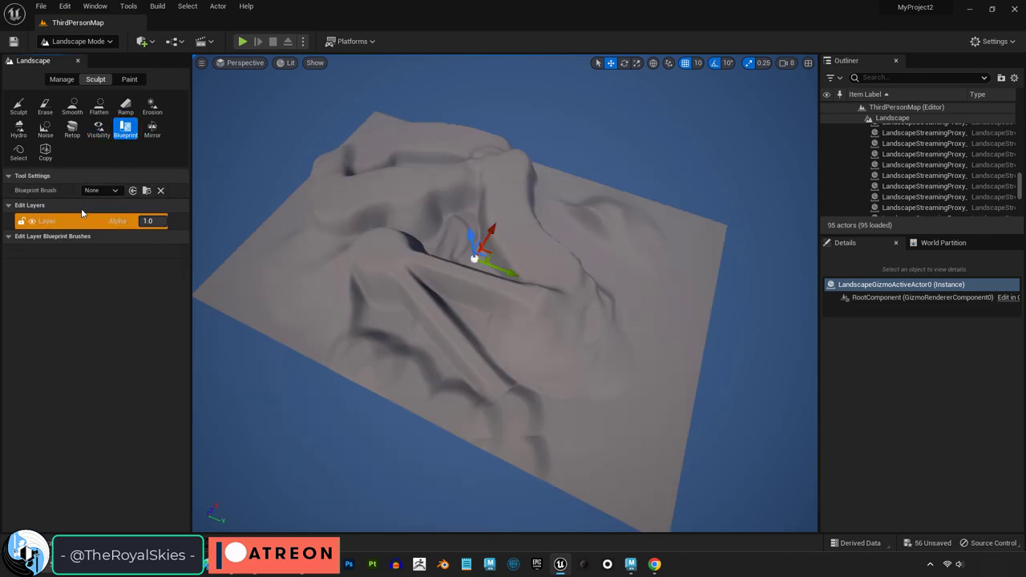
left_click(115, 191)
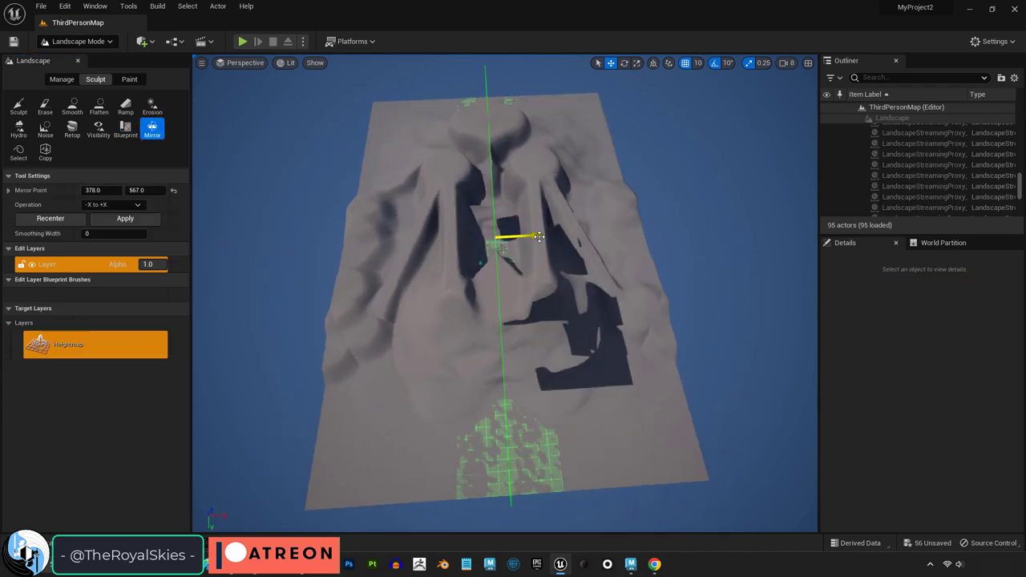
- Move the Mirror tool's mirror point to X 264.5 and try mirroring the landscape with the -X to +X operation
left_click_drag(538, 236, 469, 228)
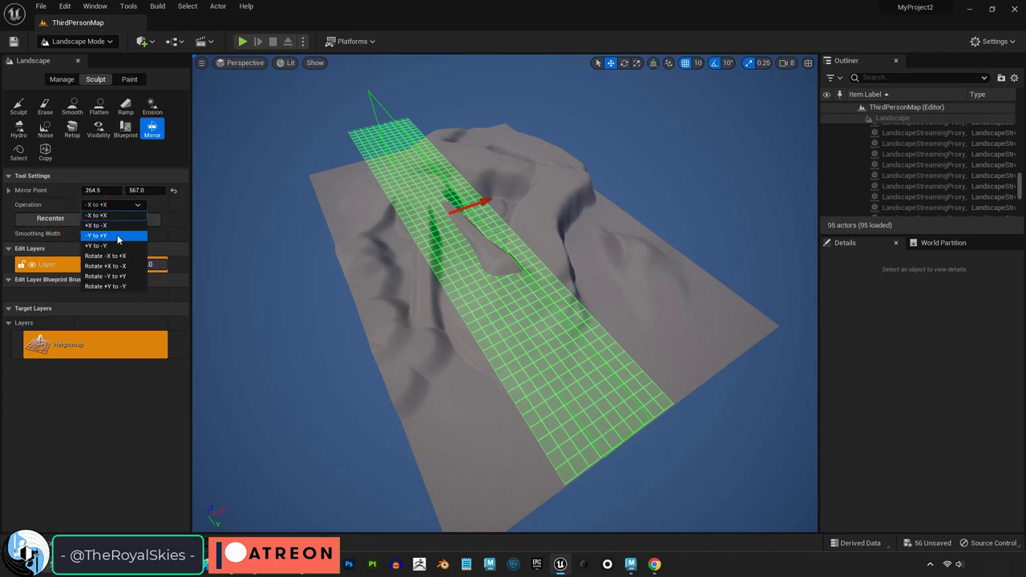
left_click(117, 236)
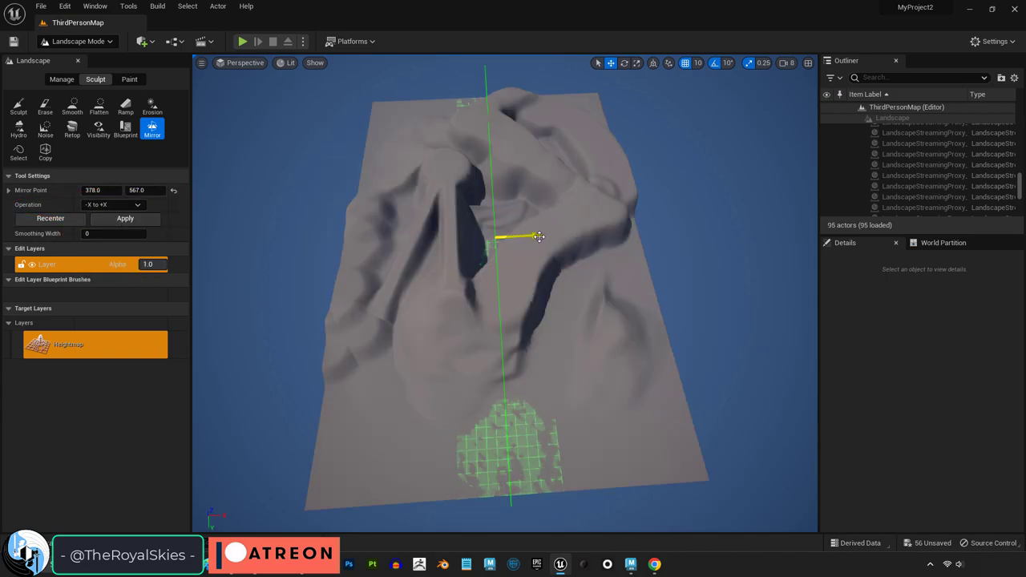
key("Return")
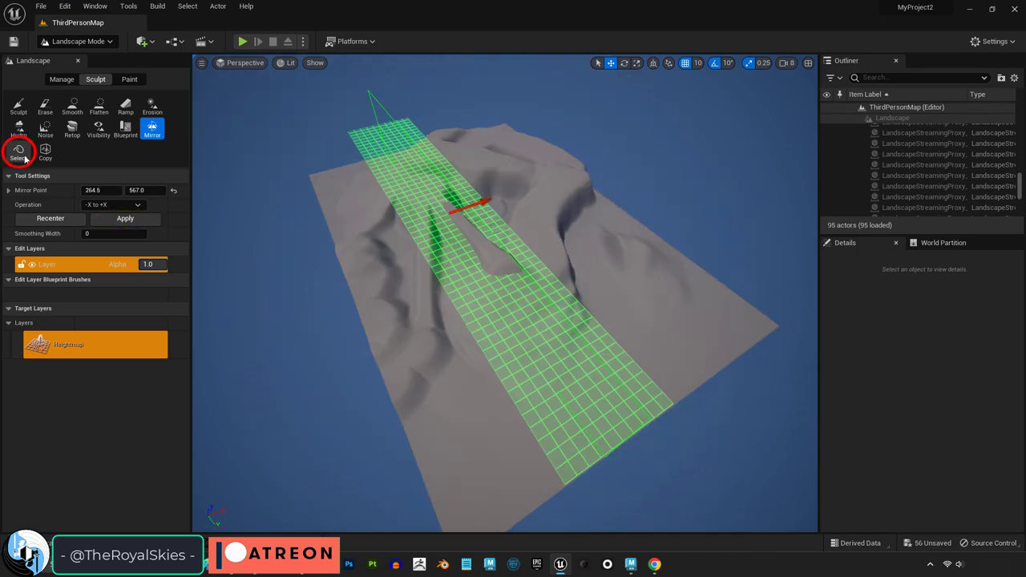
- Paint a Select mask over the ramp and surrounding slopes at tool strength 1.0, and try sculpting beside the masked region
left_click(19, 153)
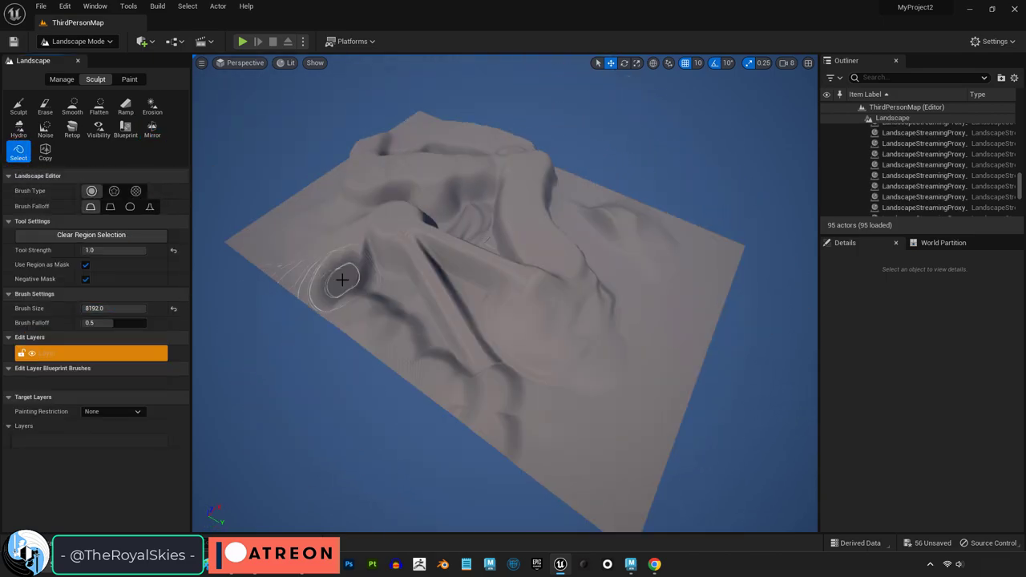
mouse_move(396, 260)
left_mouse_down()
mouse_move(479, 288)
mouse_move(493, 345)
mouse_move(548, 386)
mouse_move(581, 328)
mouse_move(564, 398)
mouse_move(589, 361)
mouse_move(512, 323)
left_mouse_up()
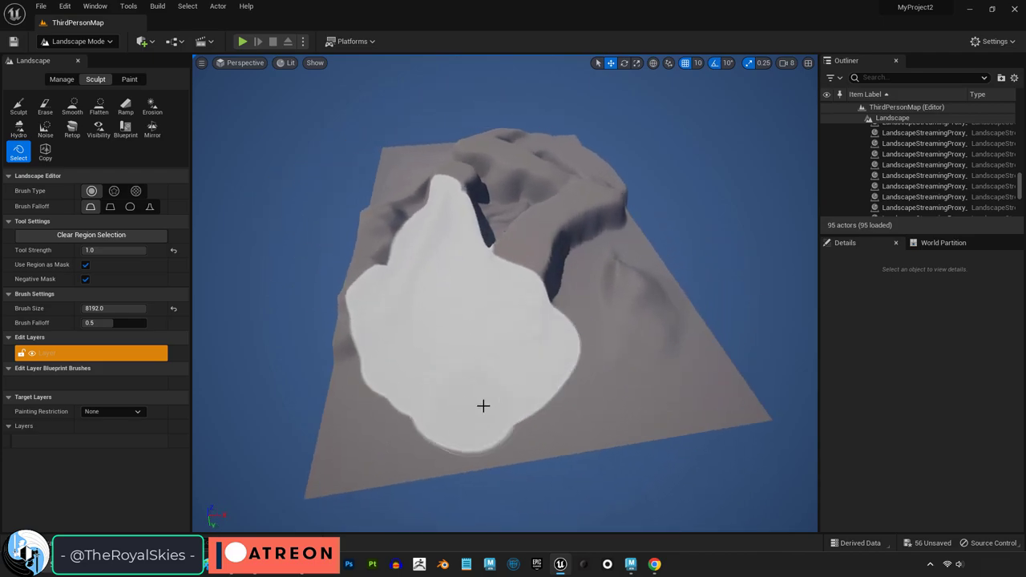
left_click(18, 105)
key("ctrl+z")
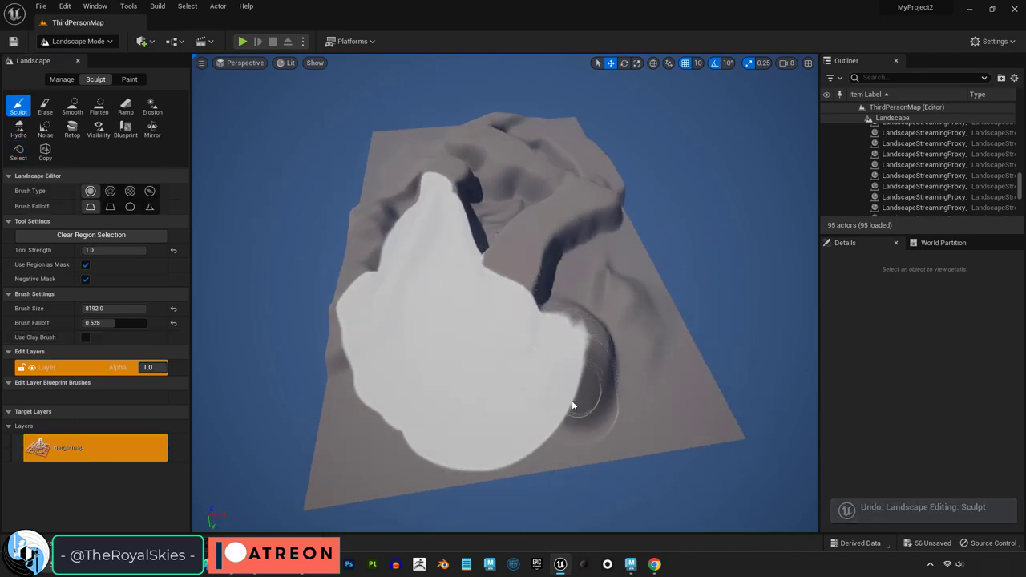
left_click_drag(557, 355, 494, 314, "alt")
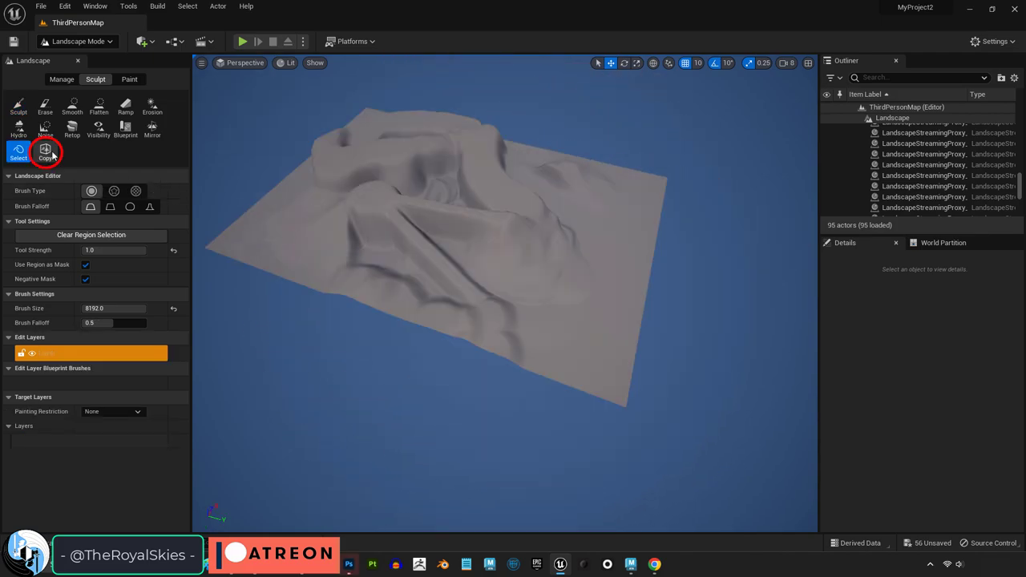
- Place the Copy tool's gizmo around the ramp and hills, scaled to 4.75 × 7.5 × 24.5
left_click(45, 150)
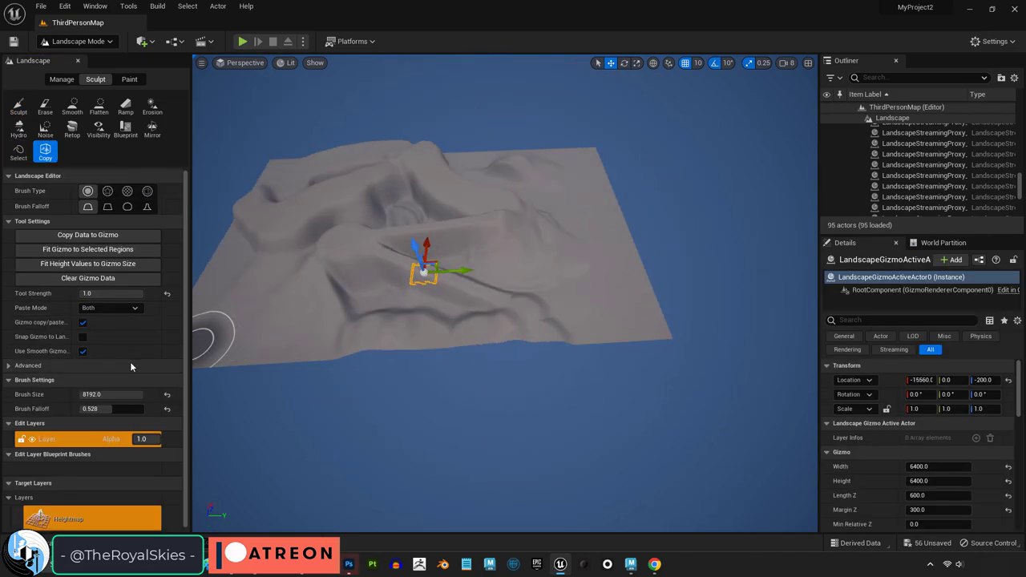
key("r")
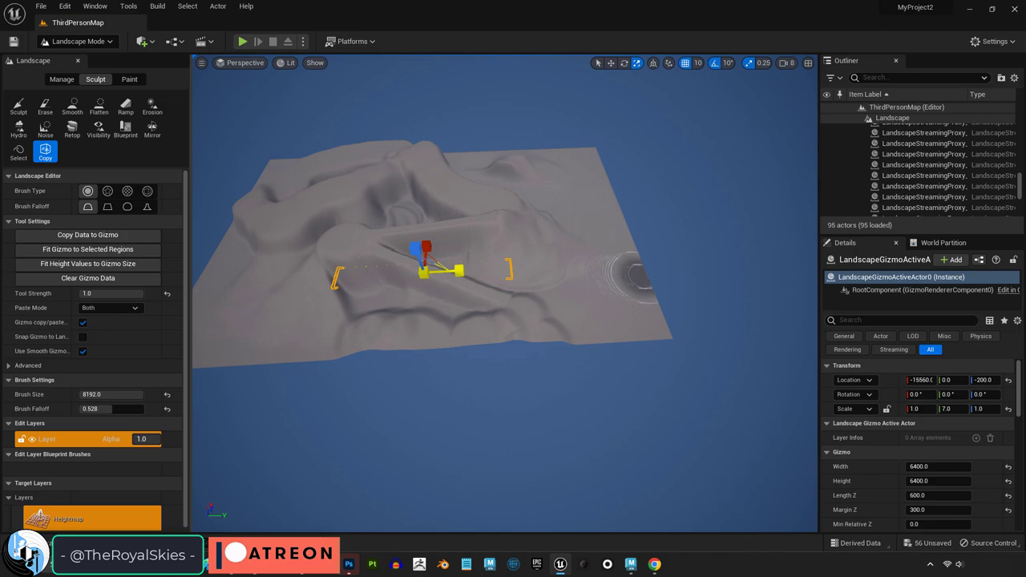
left_click_drag(449, 265, 400, 251, "alt")
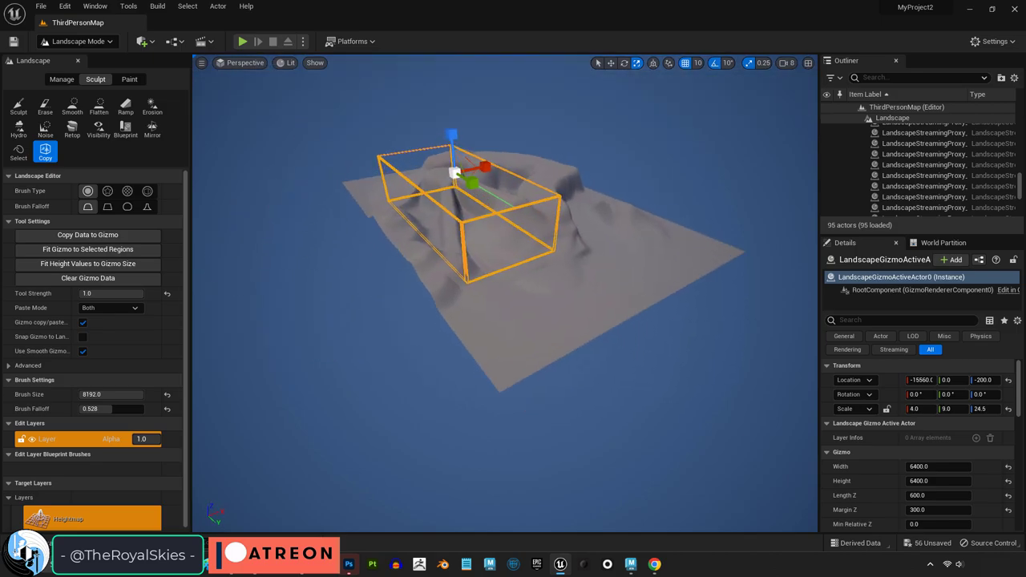
left_click_drag(505, 280, 526, 220, "alt")
key("ctrl+z")
key("ctrl+y")
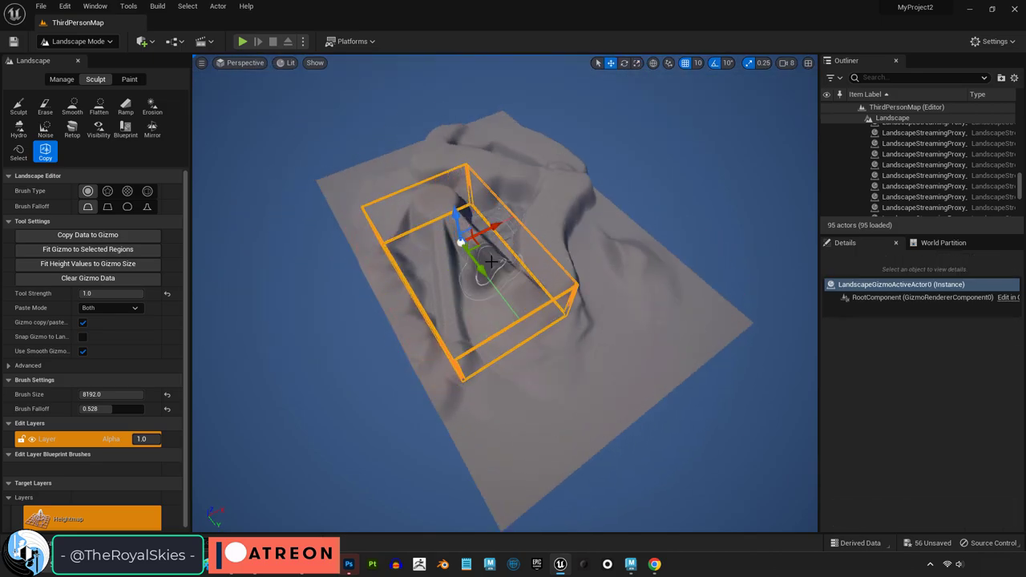
- Copy the enclosed terrain to the gizmo and paste it on the opposite side of the landscape, rotated about 180° around Z
left_click(88, 235)
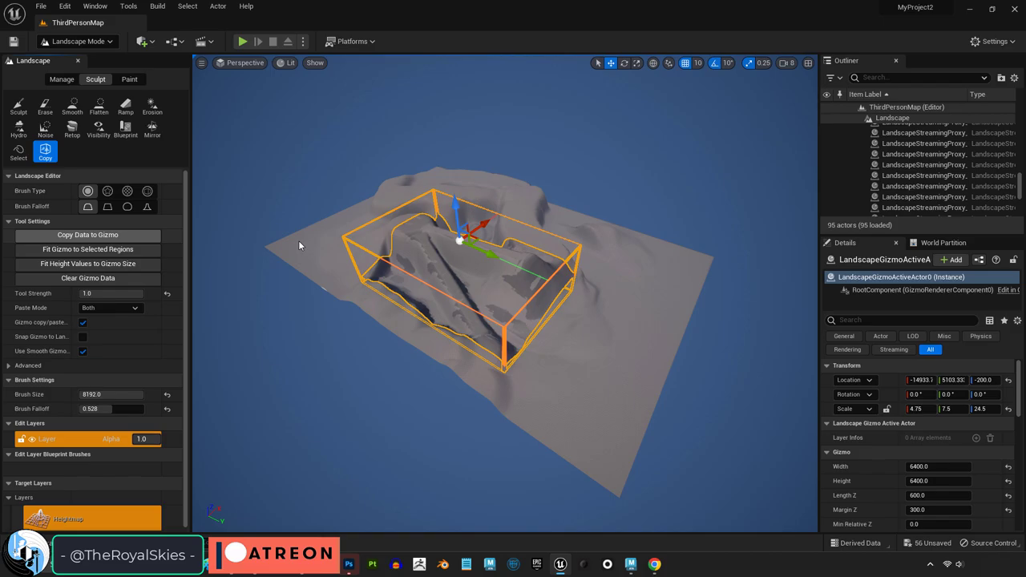
left_click_drag(529, 305, 603, 275, "alt")
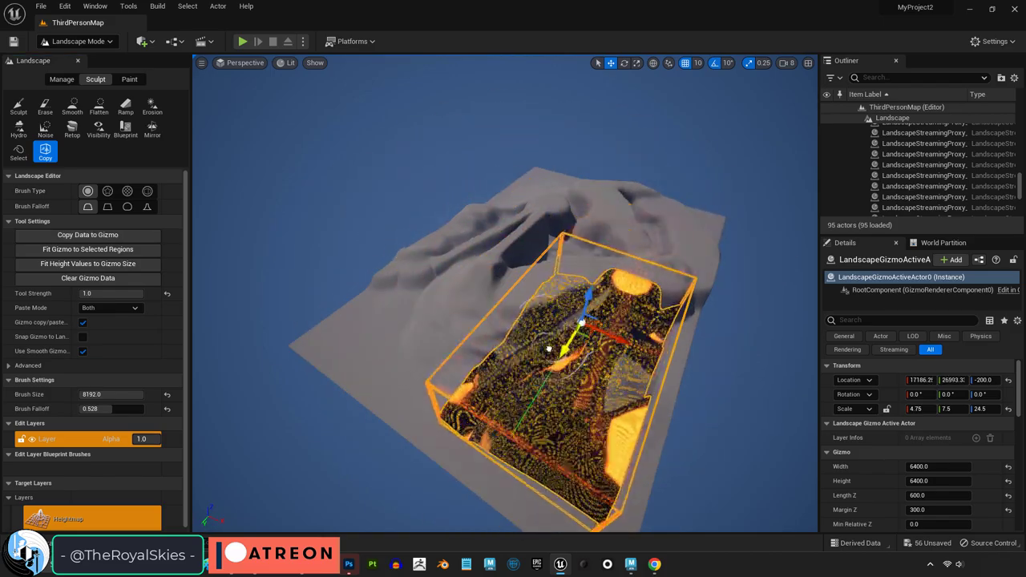
key("e")
left_click_drag(377, 305, 449, 308)
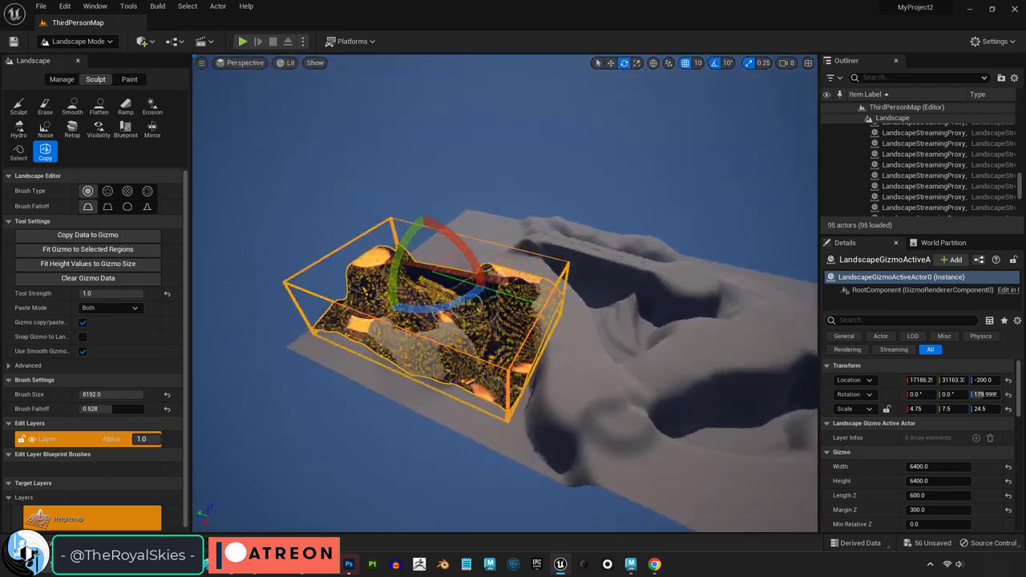
left_click(443, 278)
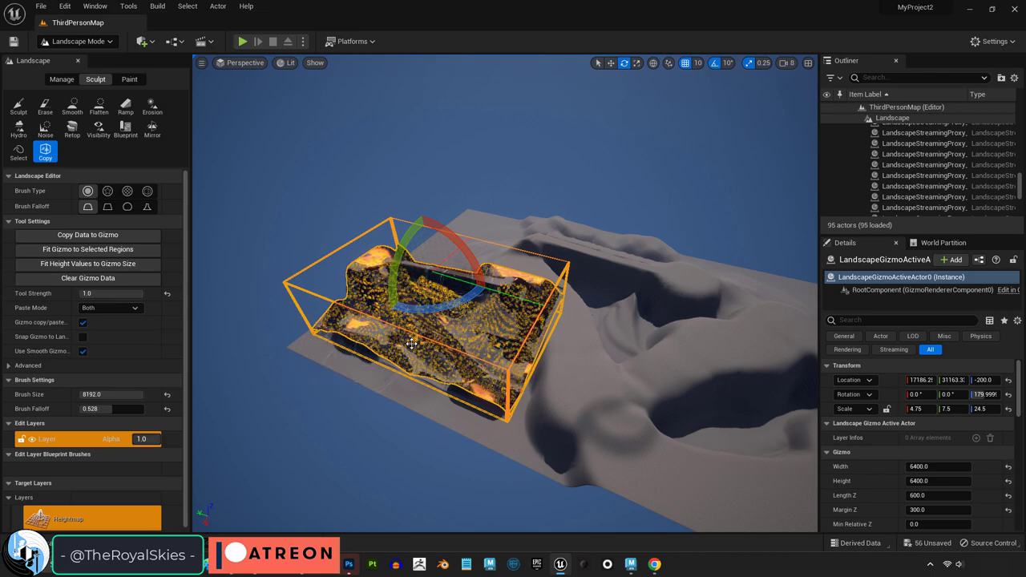
- Switch back to the Sculpt tool and inspect the pasted terrain up close
left_click(19, 106)
mouse_move(513, 292)
left_mouse_down("alt")
mouse_move(634, 300)
mouse_move(626, 292)
left_mouse_up("alt")
scroll(408, 275, "up", 5)
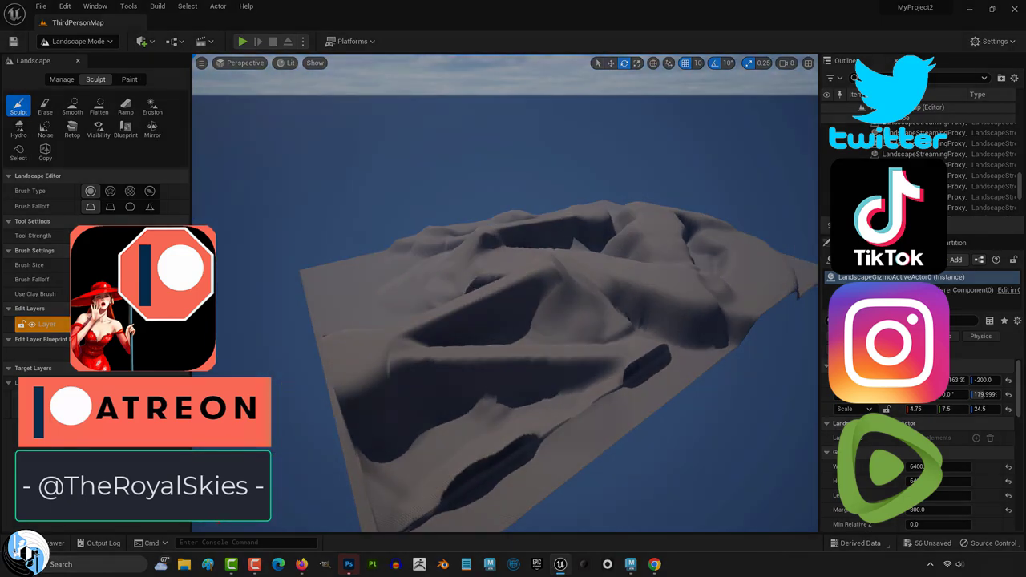